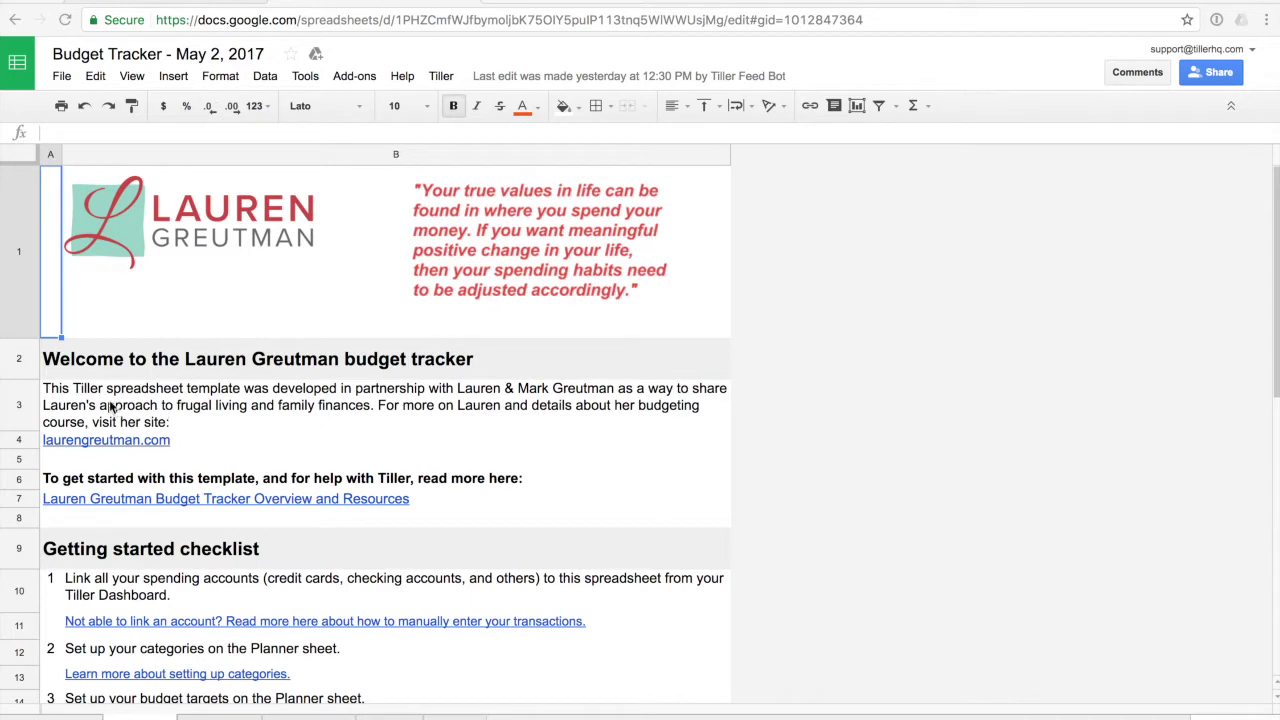
Step: Review the getting started, everyday and next month checklists on the welcome sheet
scroll(110, 407, "down", 5)
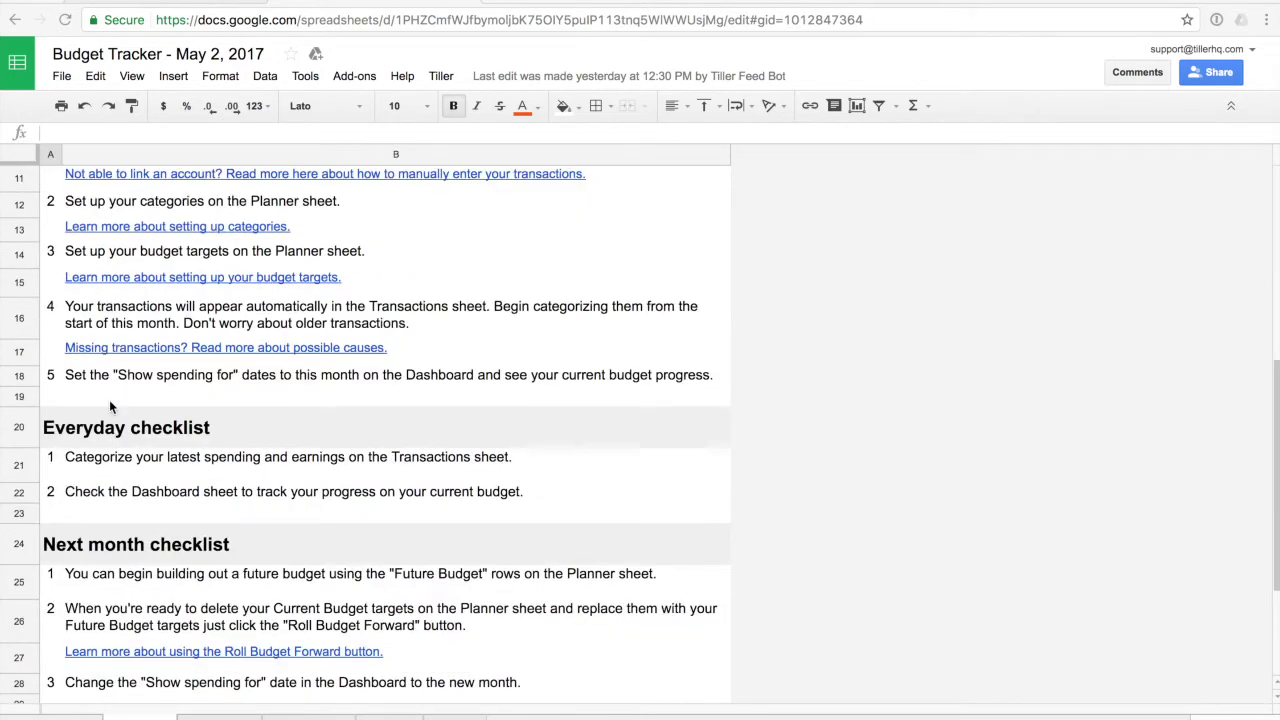
scroll(110, 405, "up", 5)
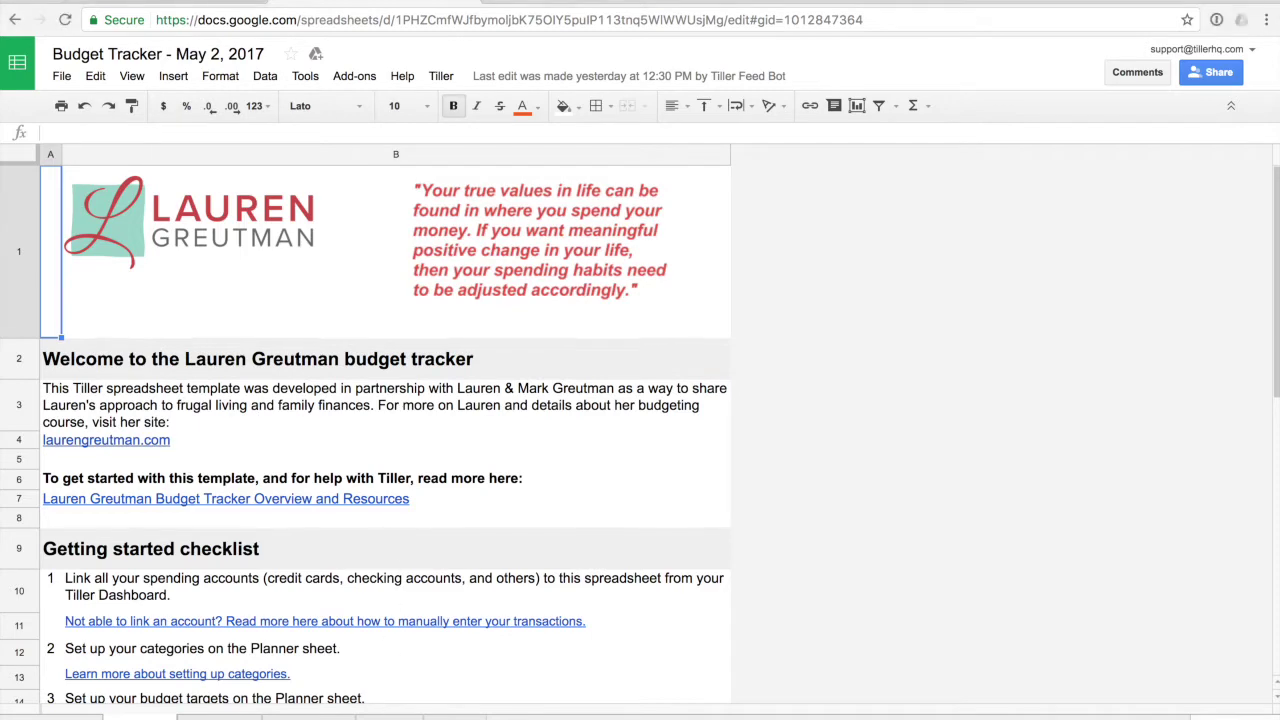
Step: Open the Planner sheet and examine its list of budget categories, including Income, Housing and the unused category rows
left_click(400, 716)
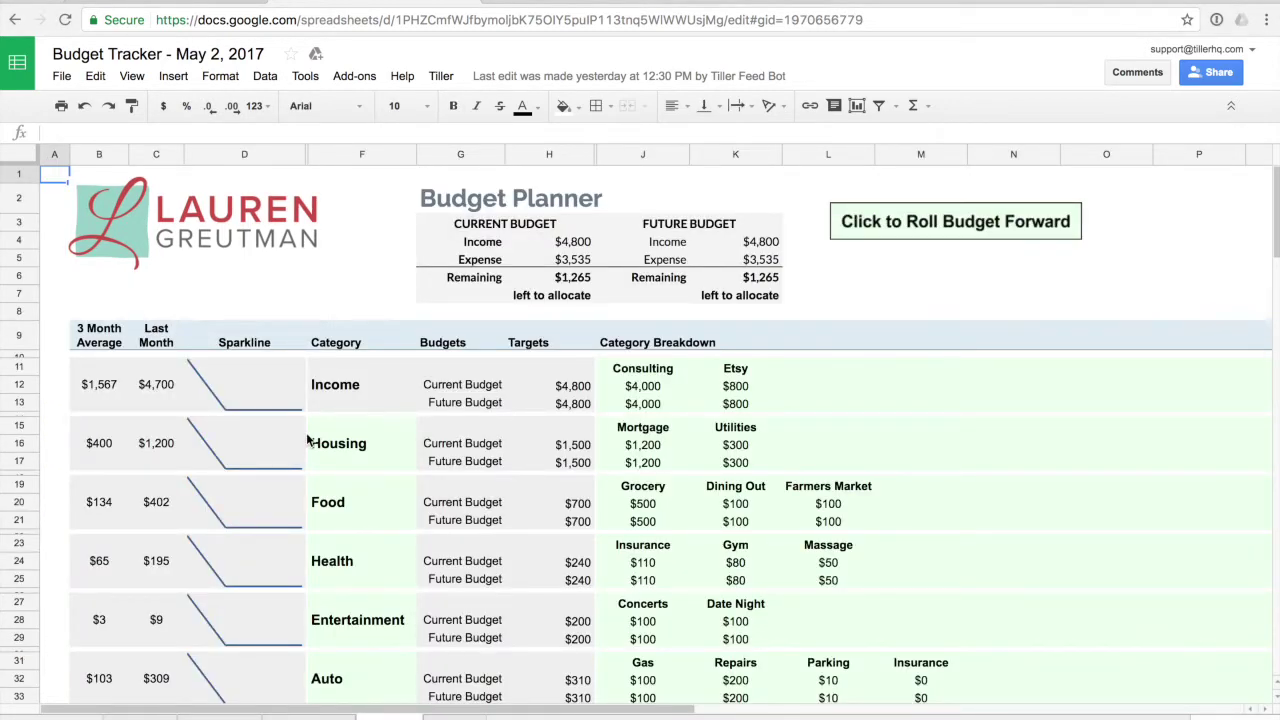
left_click(386, 436)
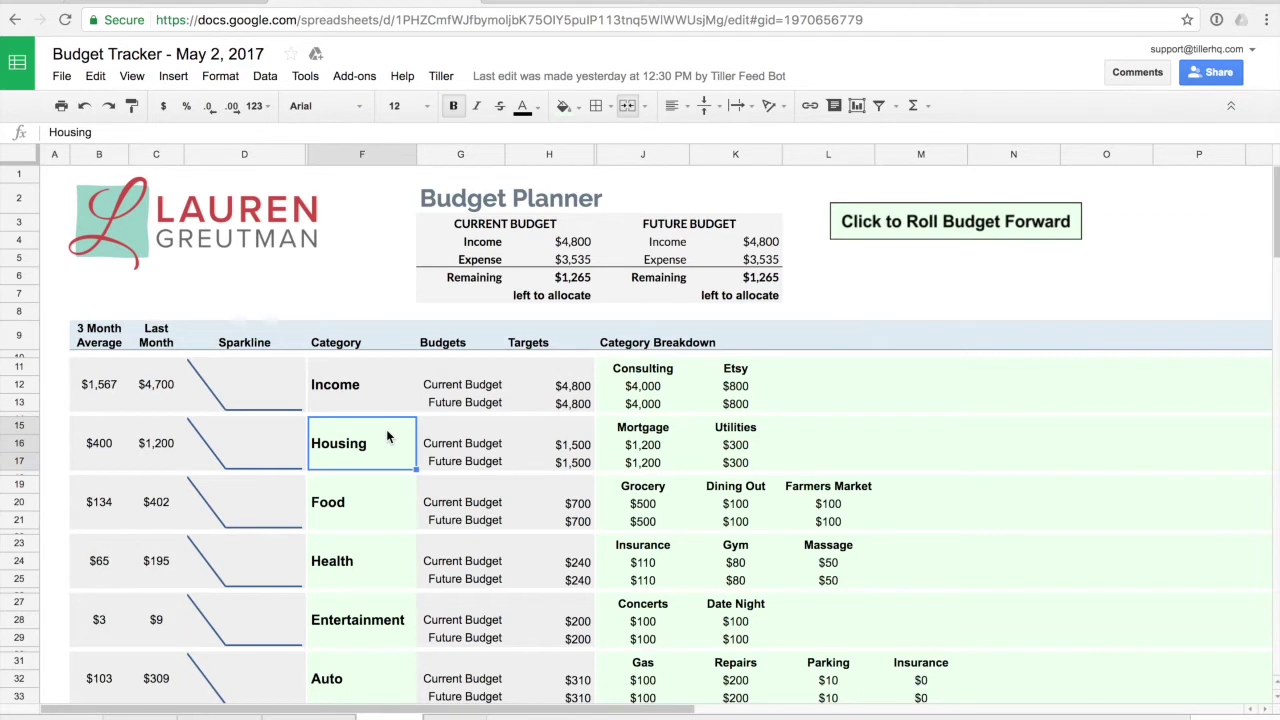
left_click(381, 385)
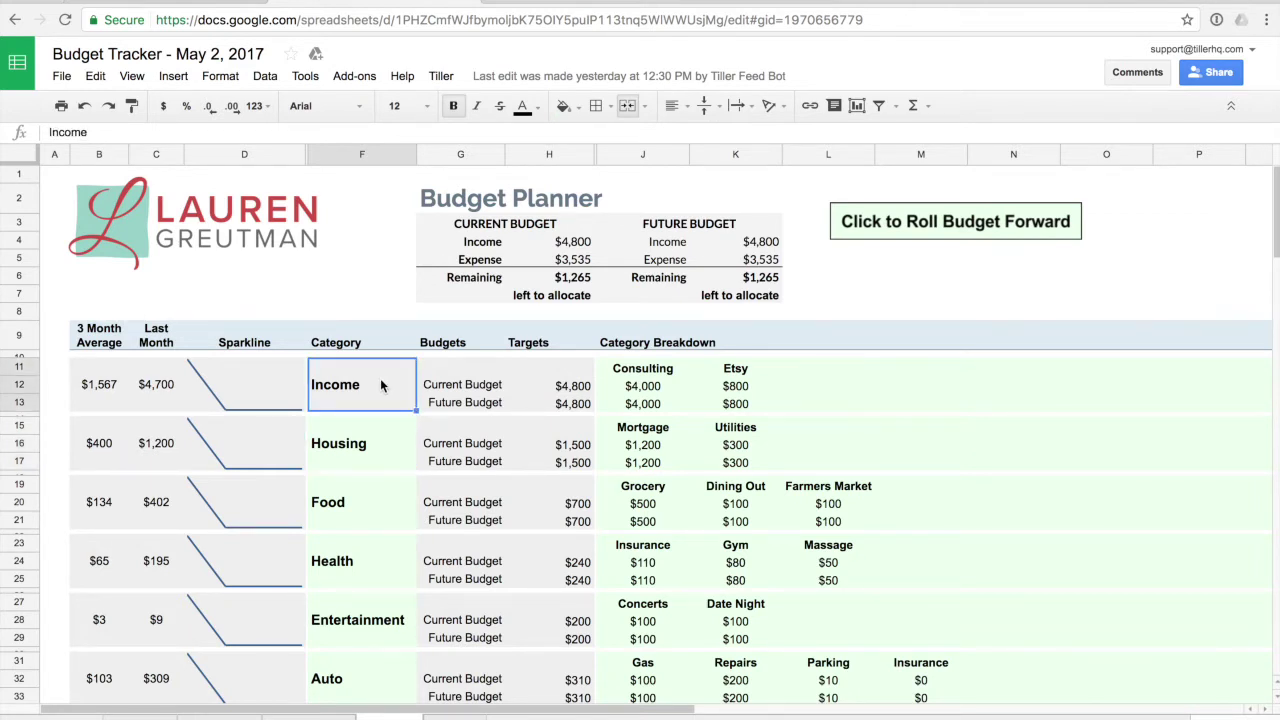
left_click(378, 449)
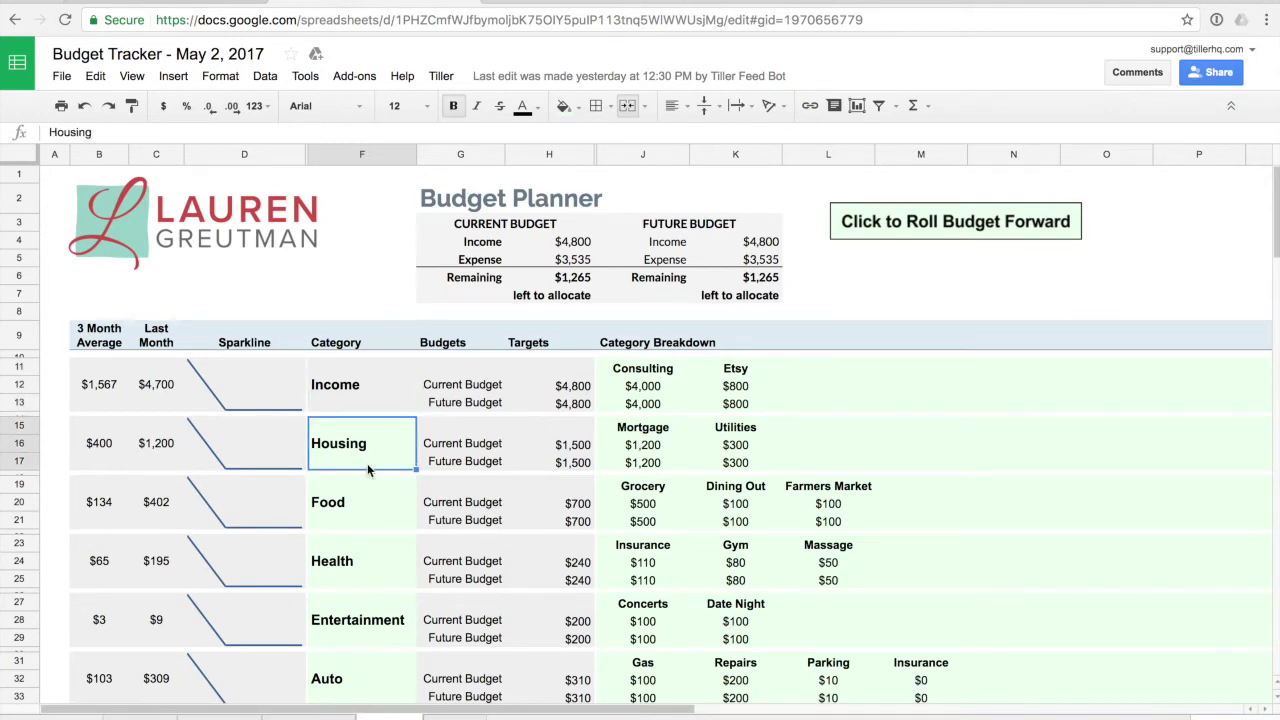
scroll(367, 470, "down", 5)
scroll(369, 483, "down", 2)
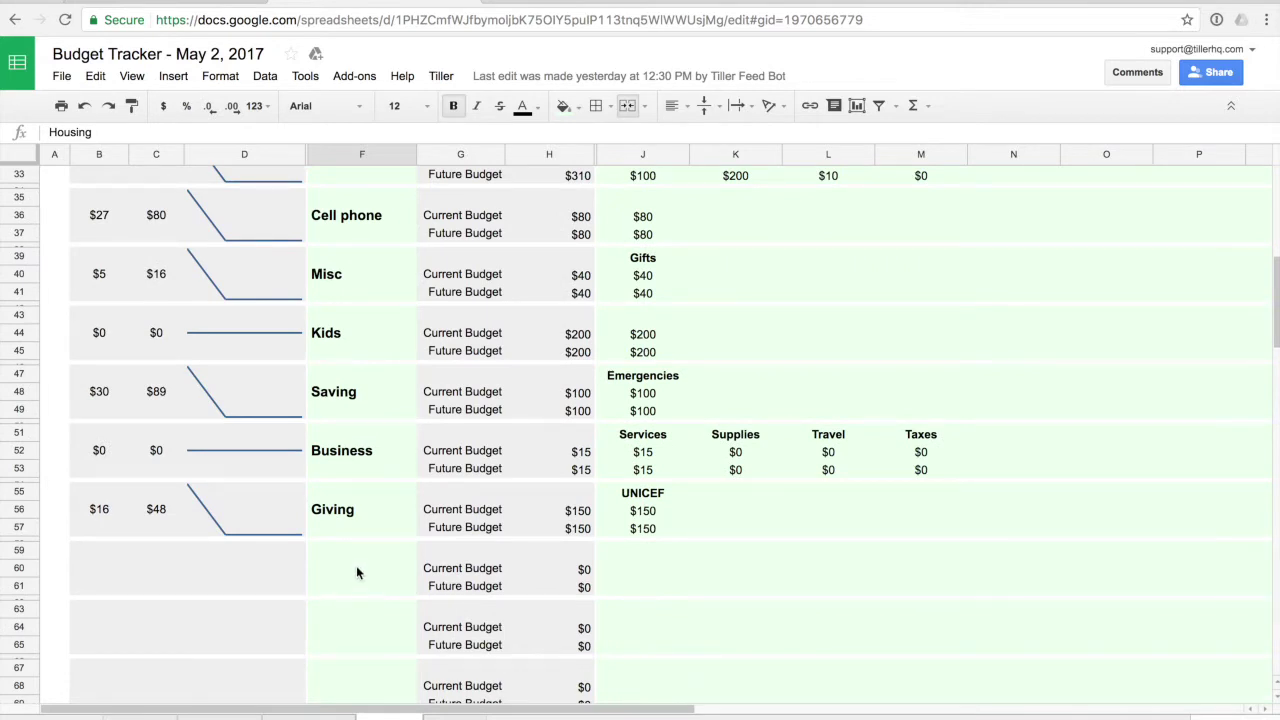
scroll(356, 566, "up", 6)
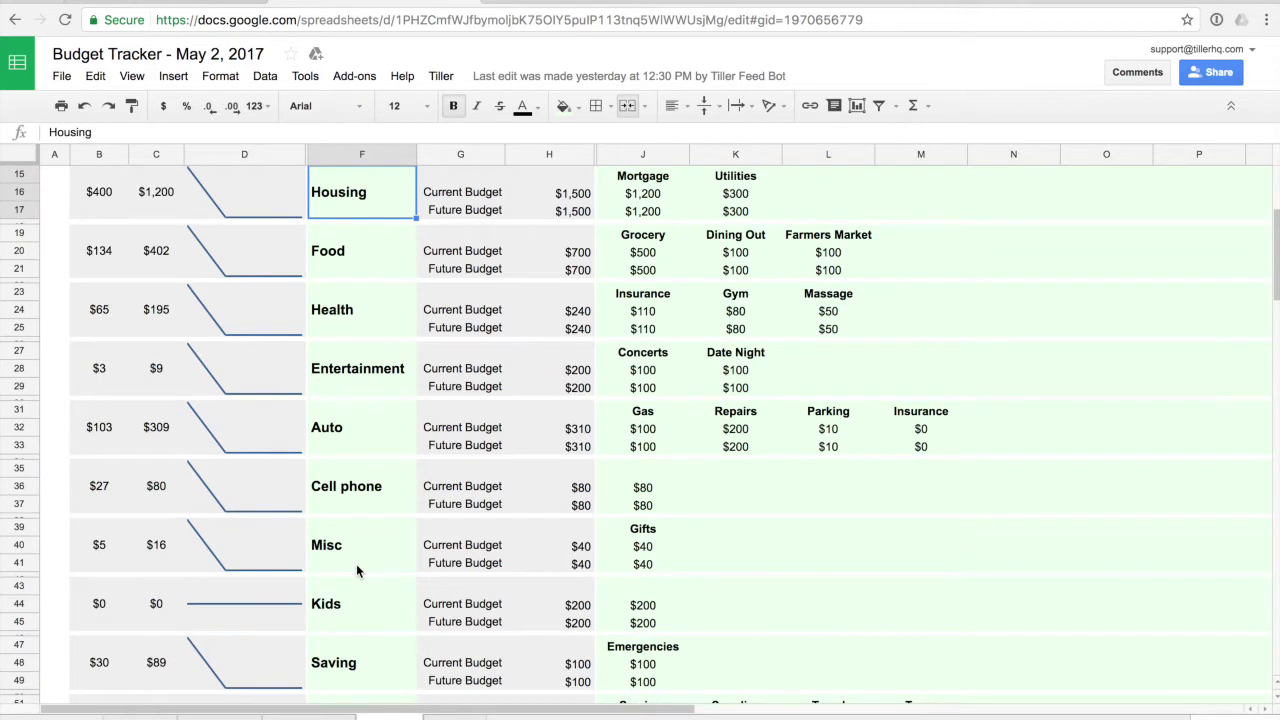
scroll(356, 564, "up", 2)
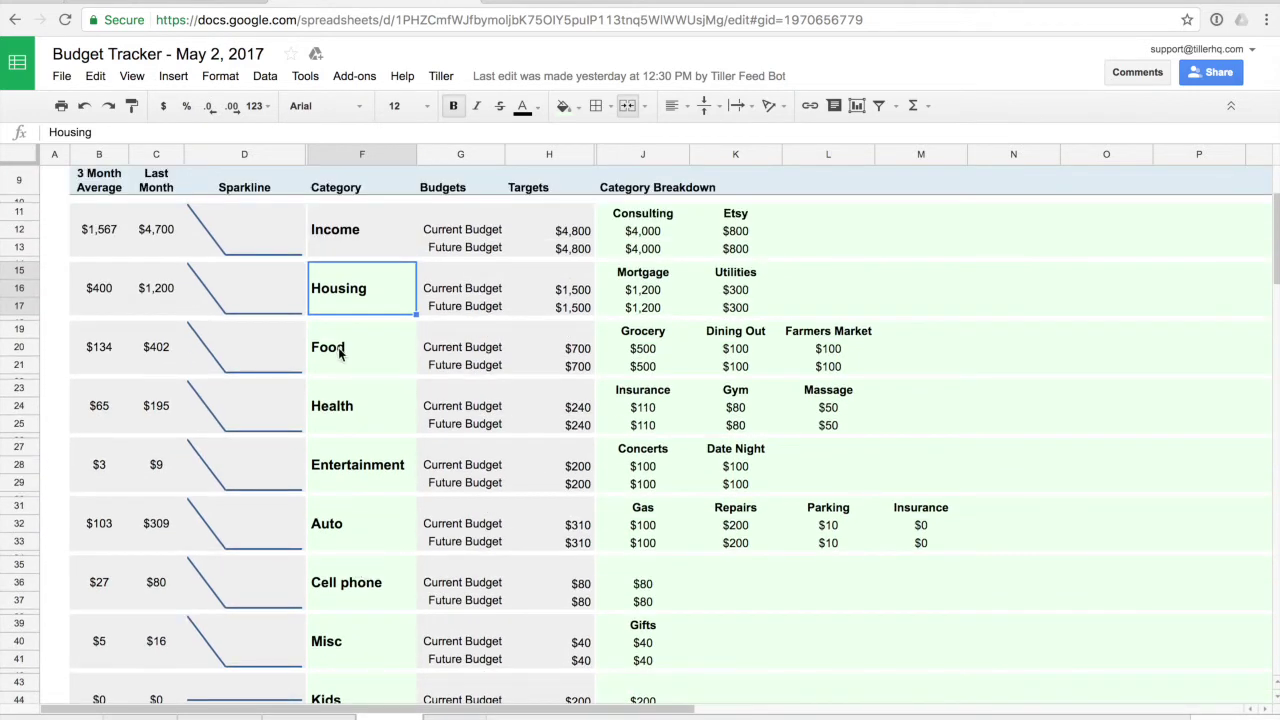
scroll(339, 352, "up", 1)
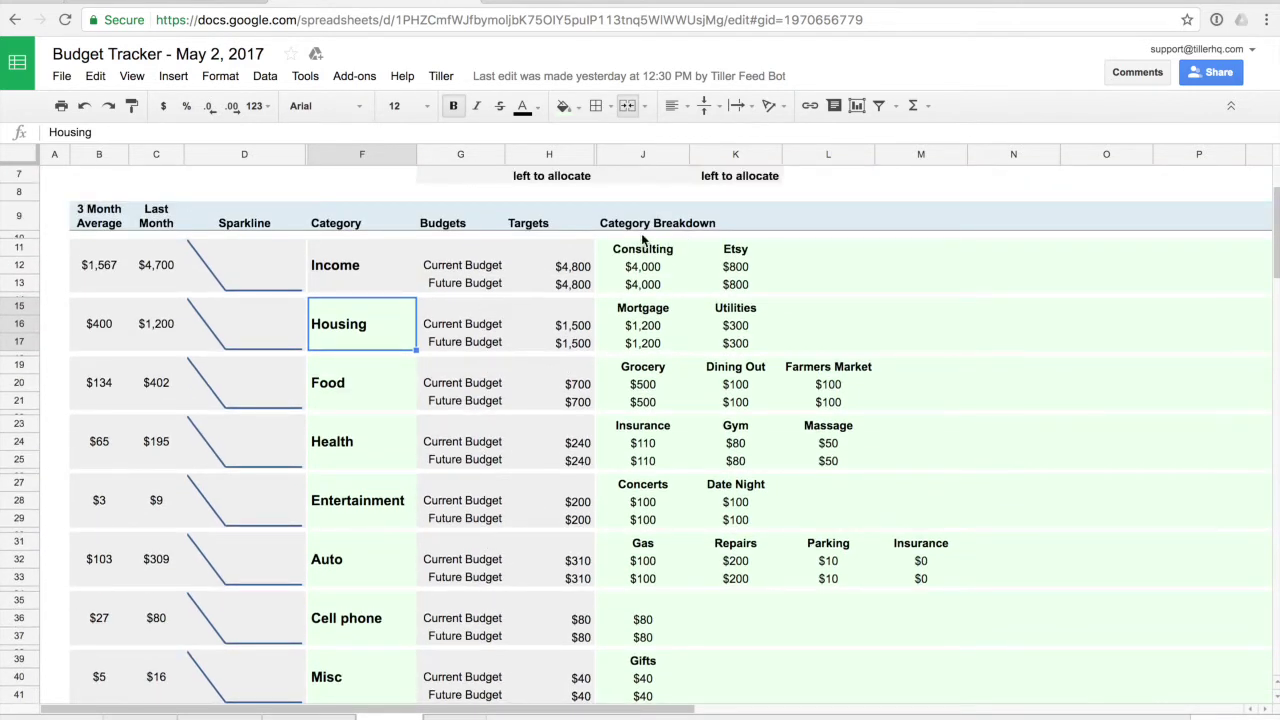
Step: Inspect the Housing category's Mortgage and Utilities breakdown, its current budget target formula and its Future Budget row
left_click(642, 310)
left_click(737, 311)
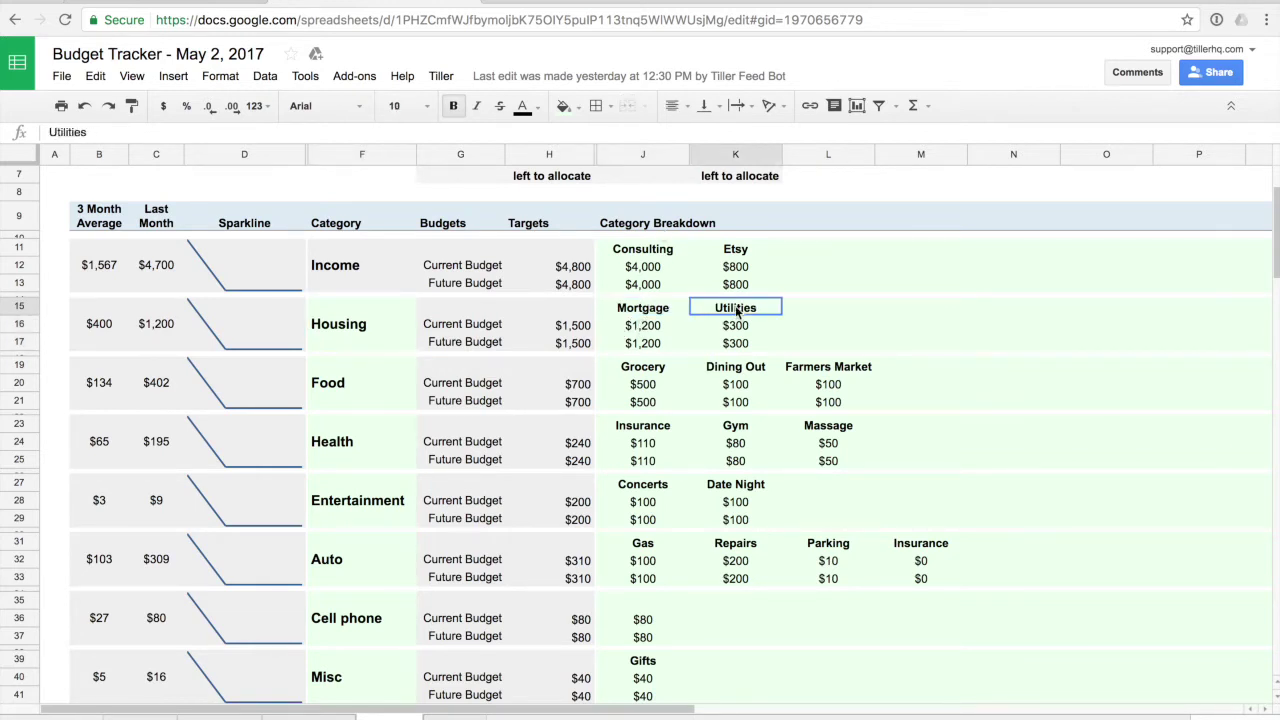
left_click(353, 331)
left_click(658, 328)
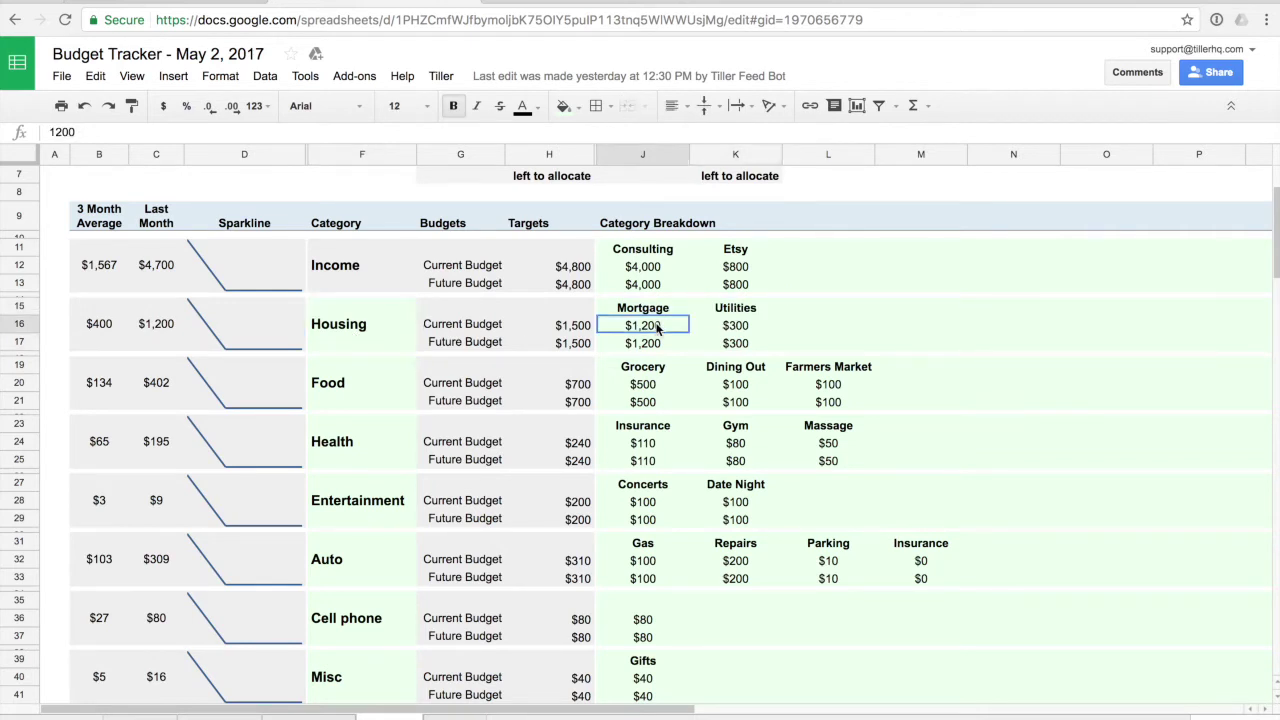
left_click(740, 328)
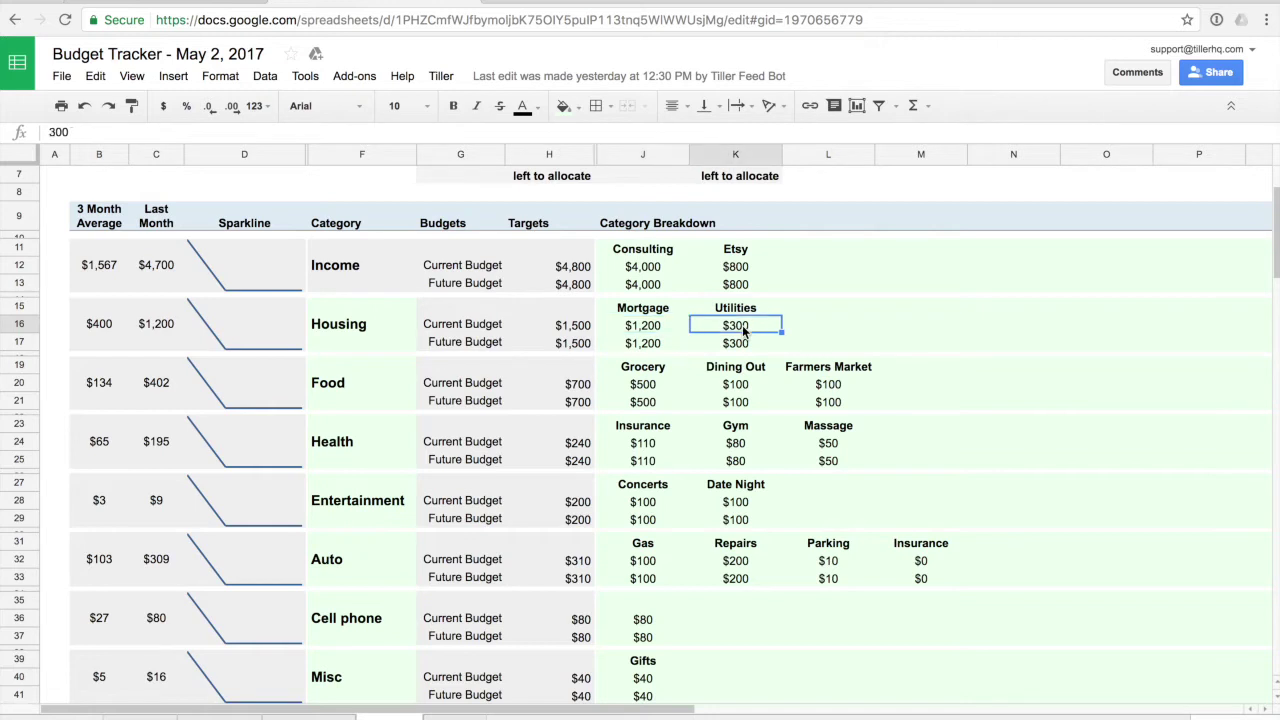
left_click(560, 332)
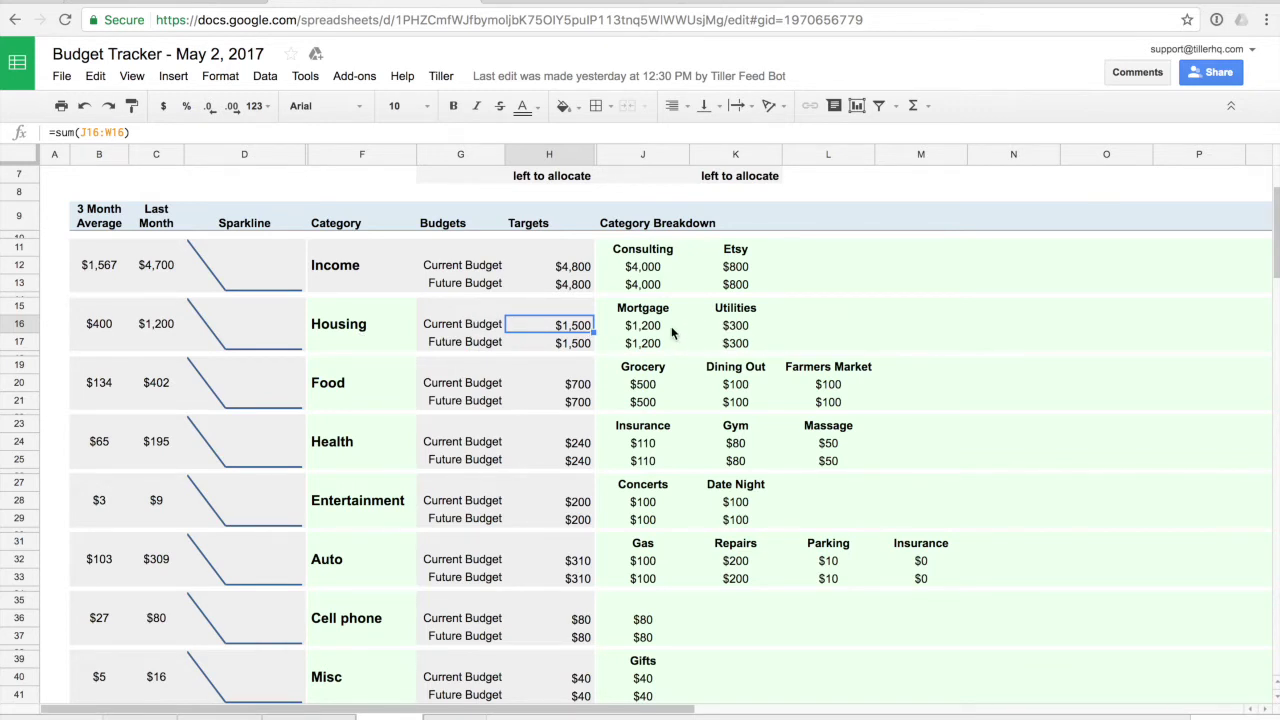
left_click(461, 346)
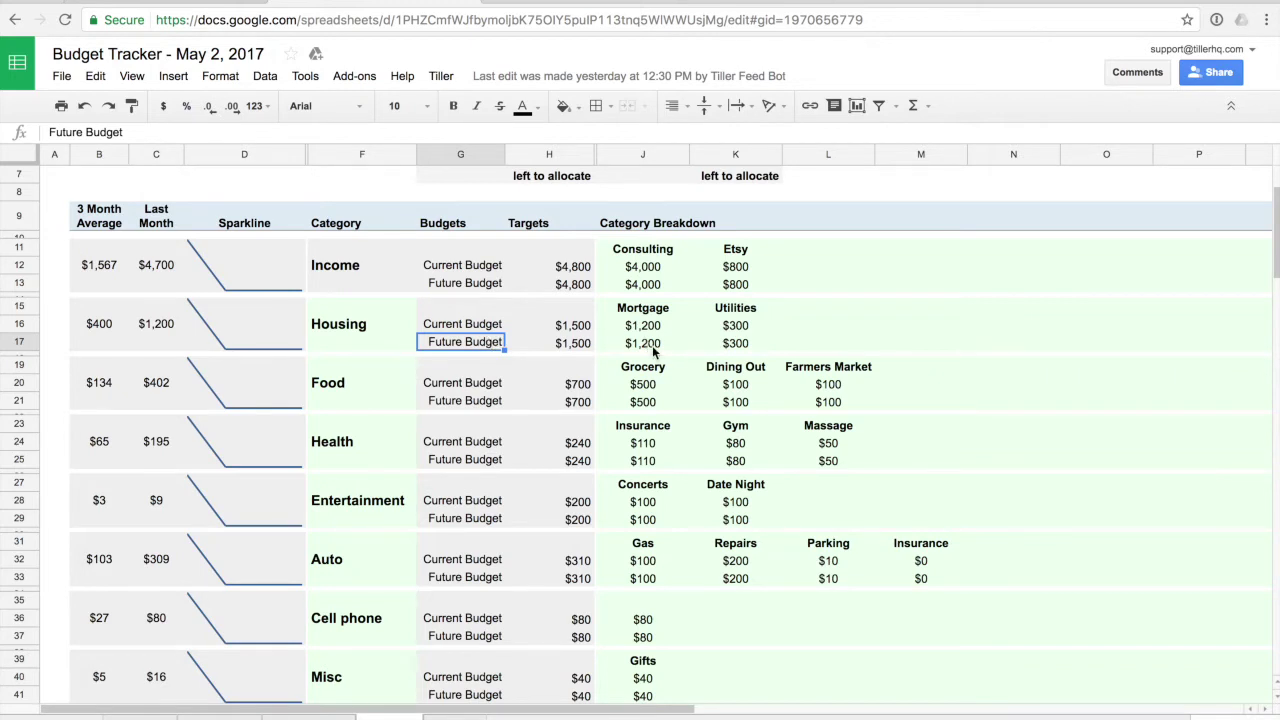
Step: Compare the income and expense formulas in the Current Budget summary with the Housing breakdown's current amounts
scroll(650, 345, "up", 2)
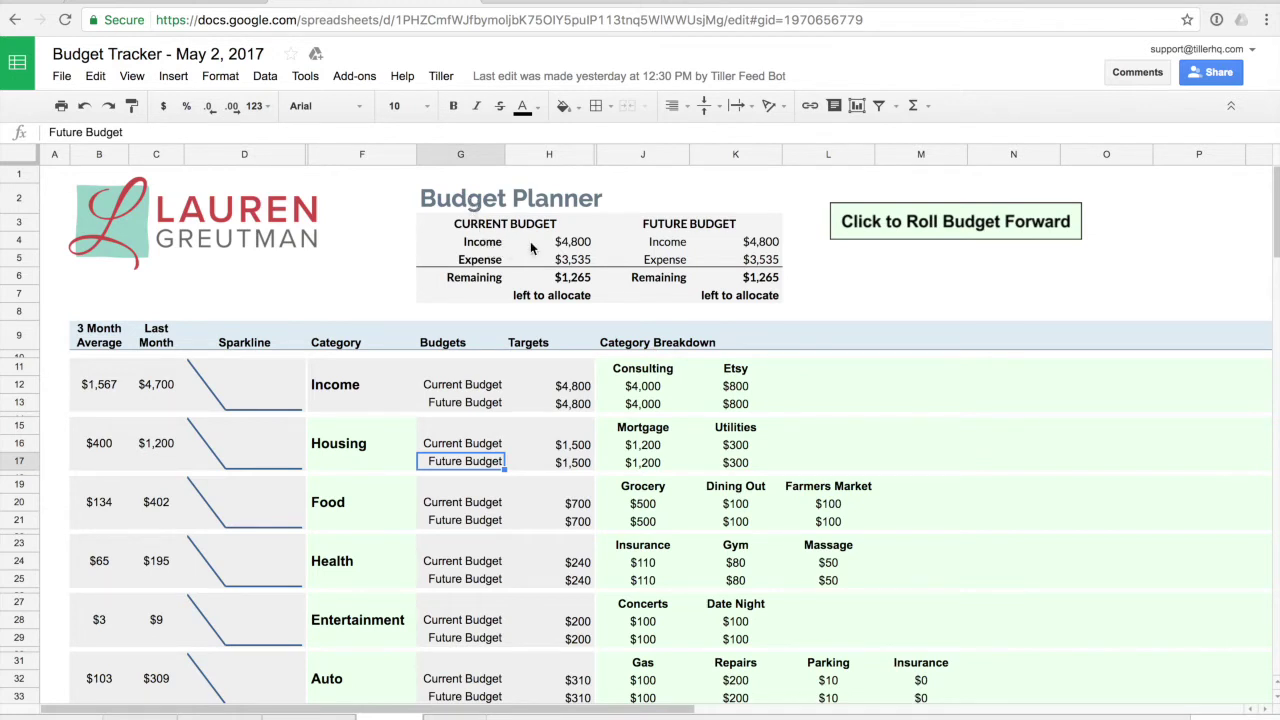
left_click(578, 246)
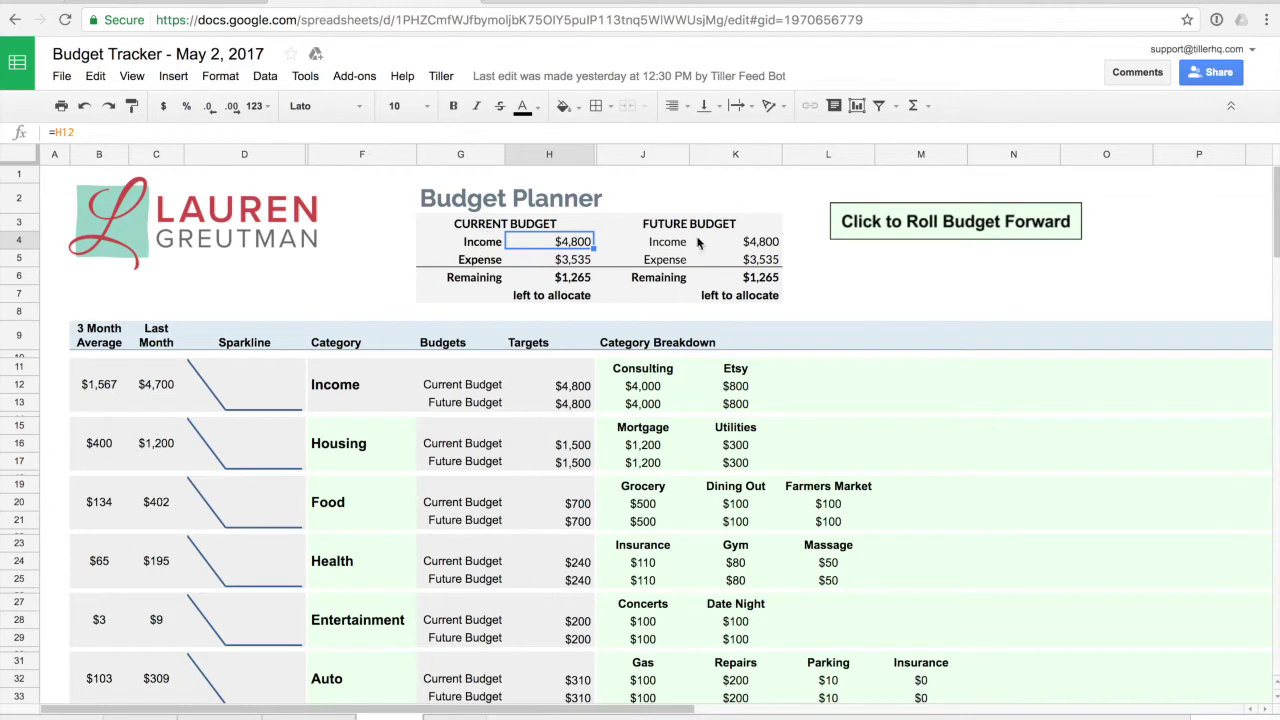
left_click(574, 262)
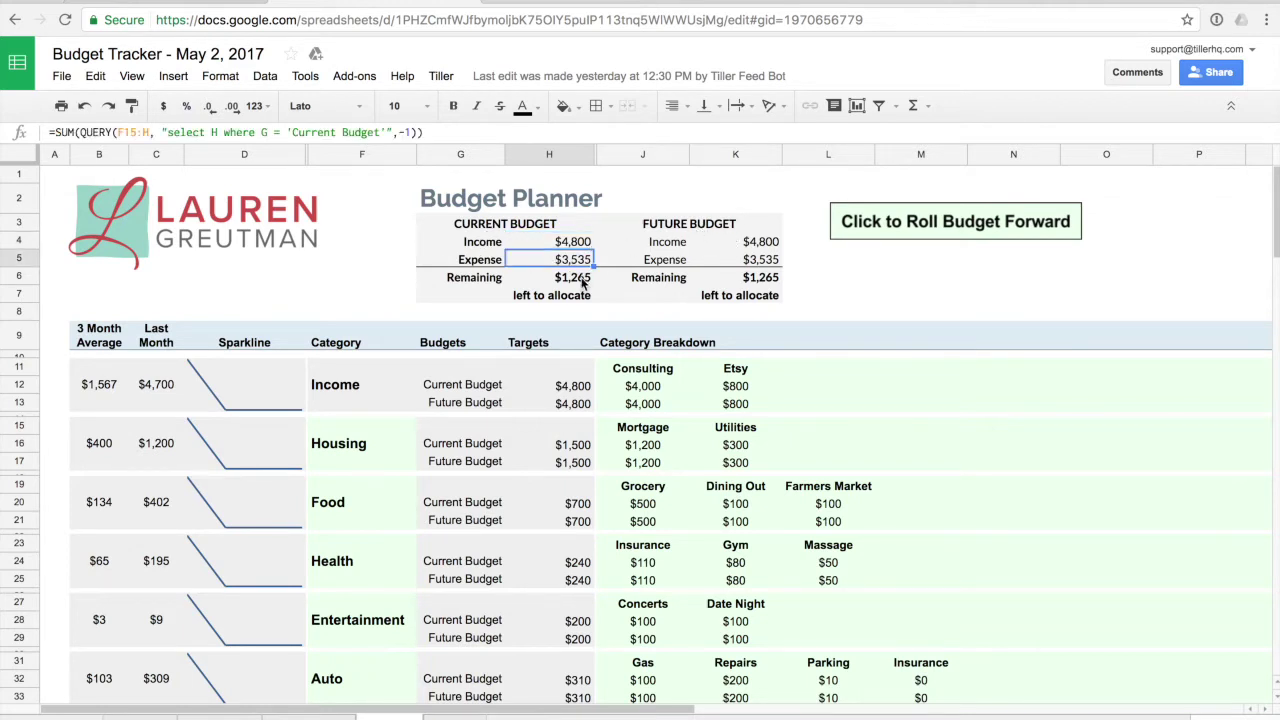
left_click(655, 450)
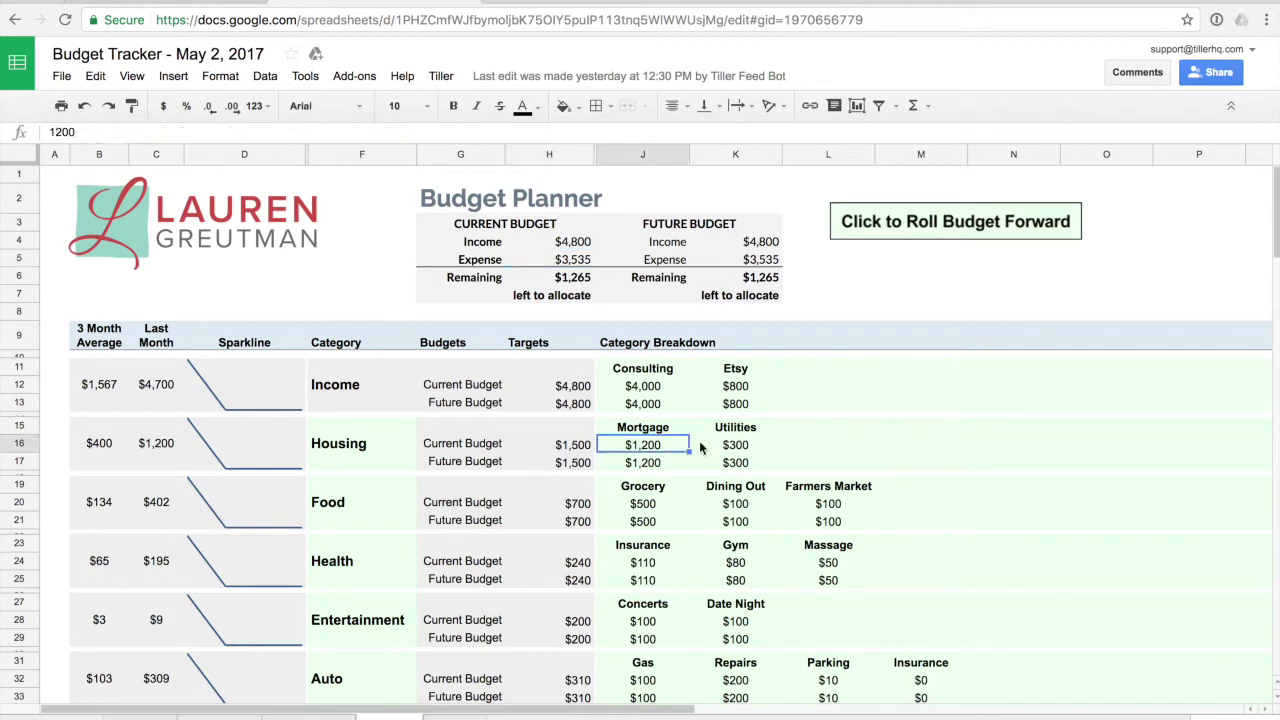
left_click(742, 449)
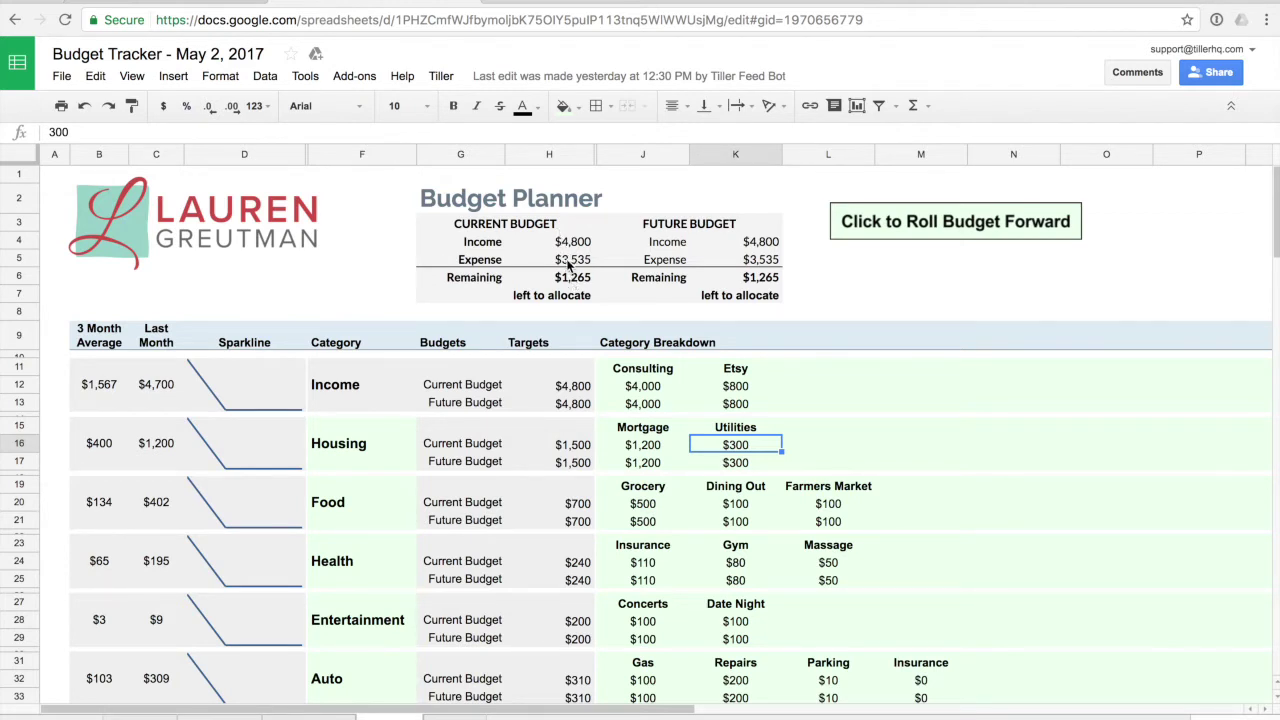
Step: Inspect the Cell phone category's blank breakdown label and its current budget amount
scroll(557, 484, "down", 3)
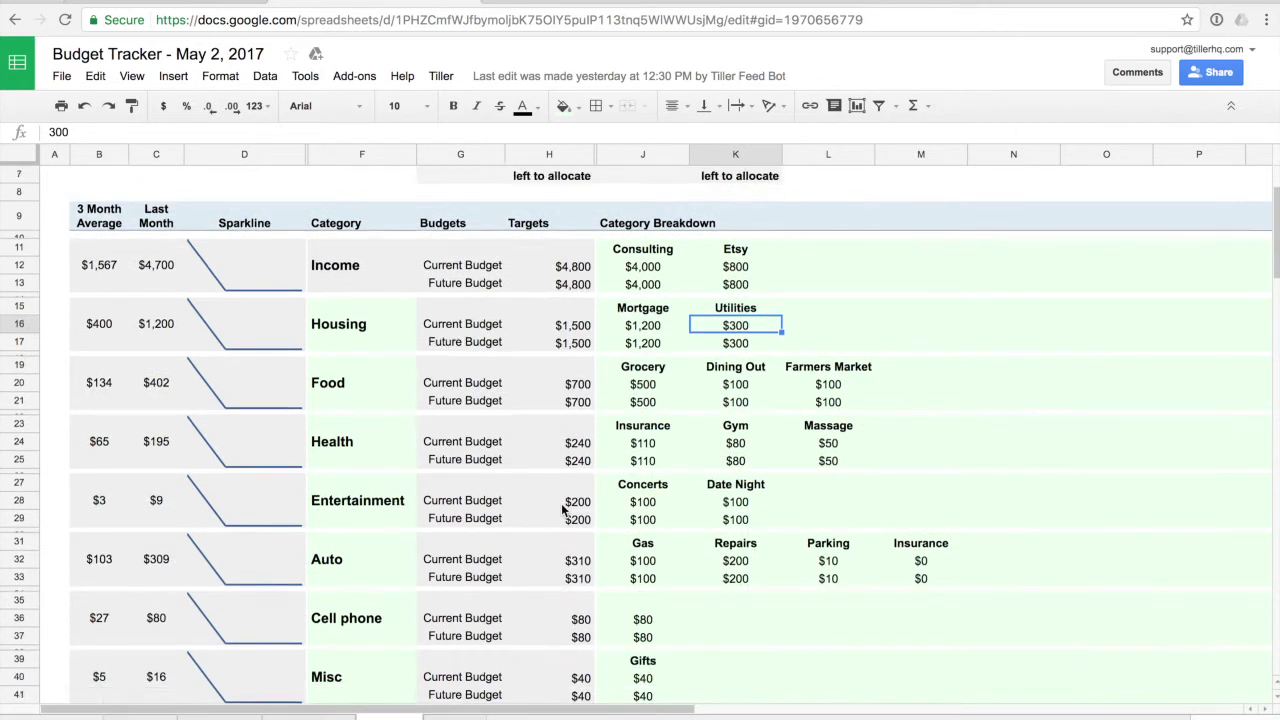
left_click(641, 582)
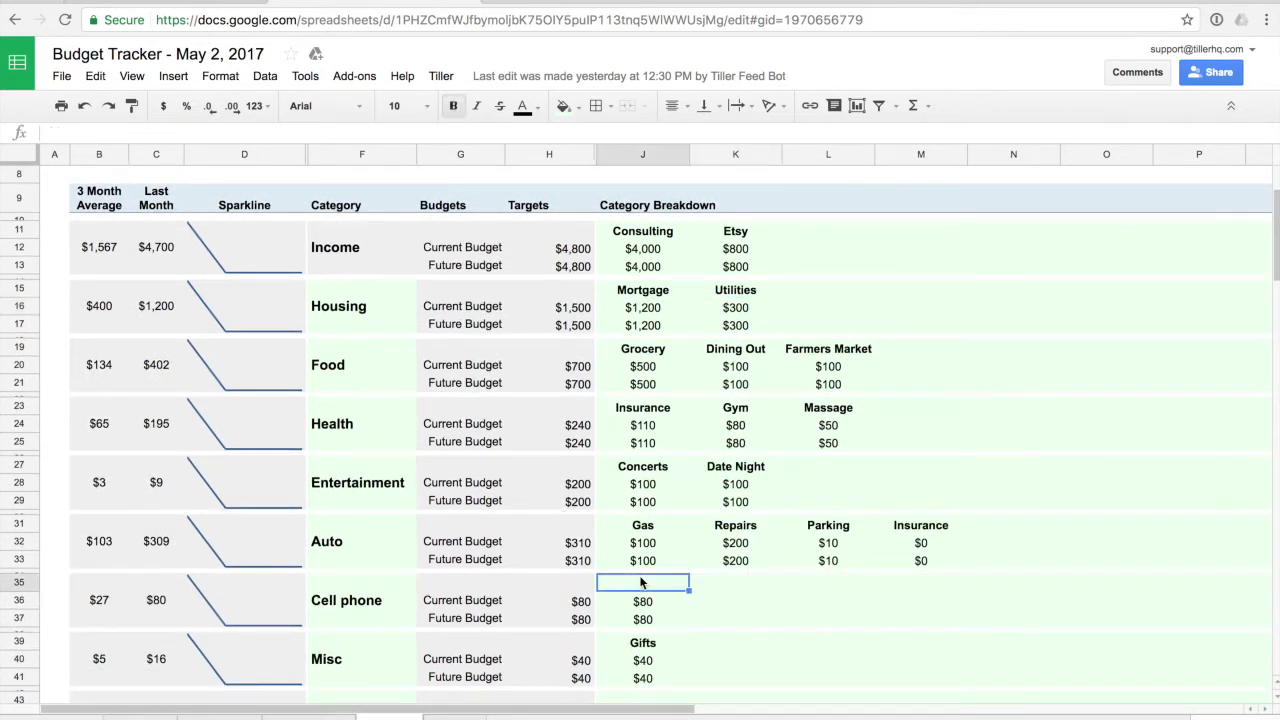
left_click(352, 604)
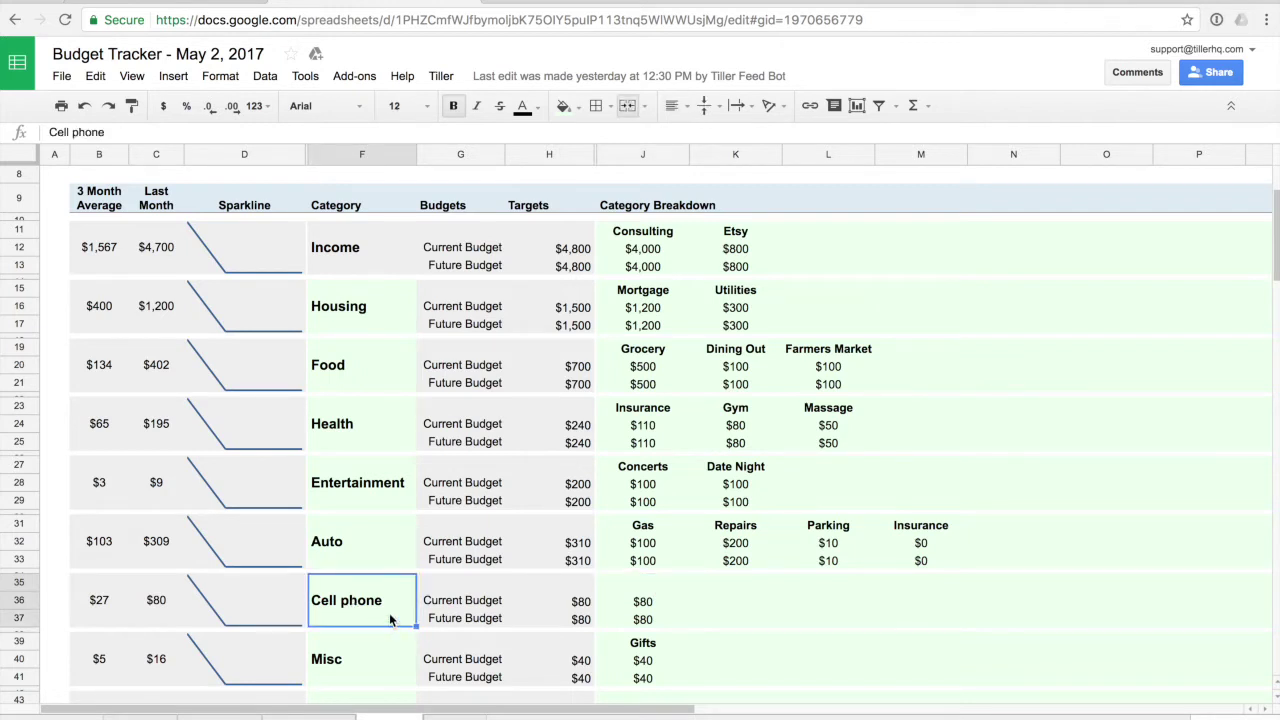
left_click(644, 586)
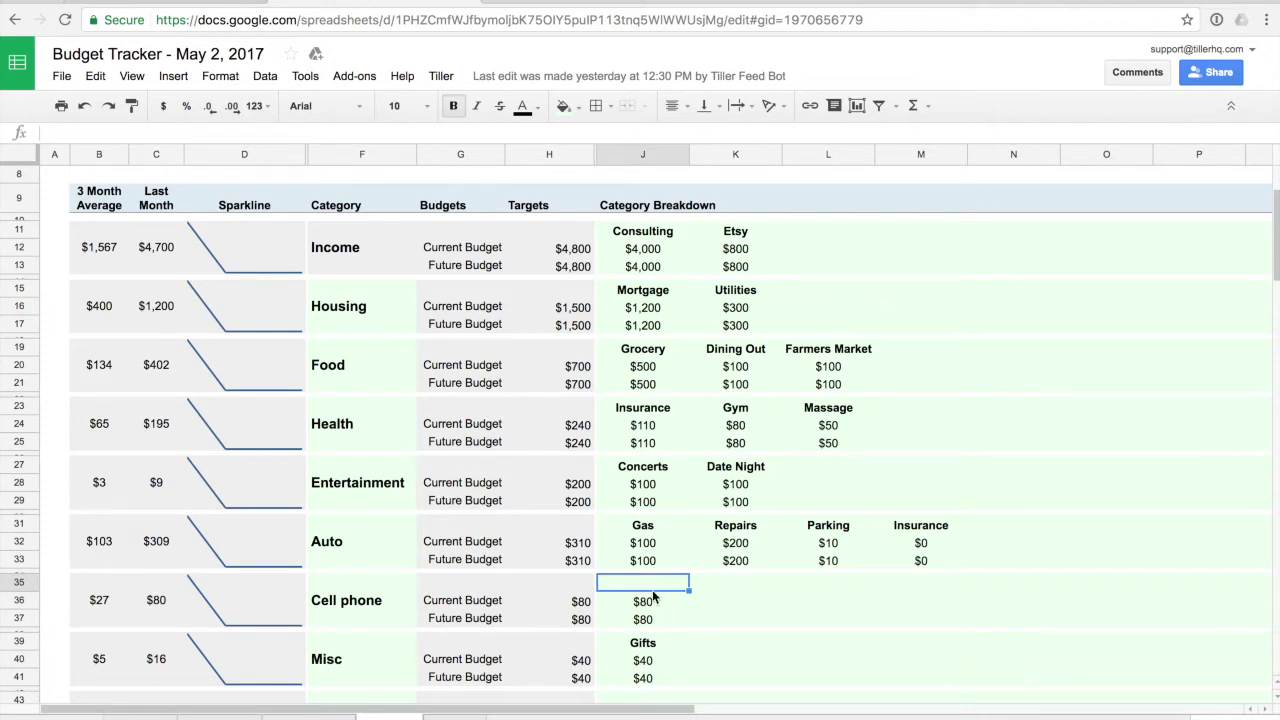
left_click(643, 602)
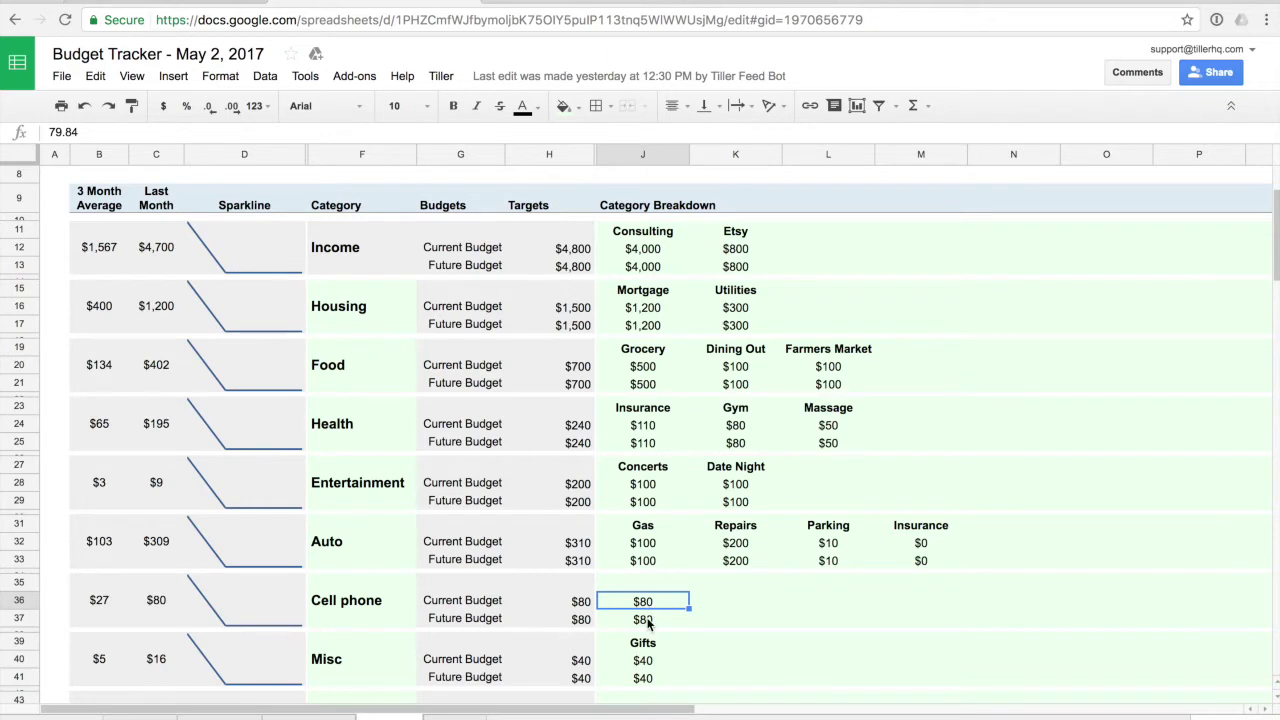
Step: Compare the current and future budget amounts for Mortgage and Utilities in the Housing category
scroll(648, 623, "up", 3)
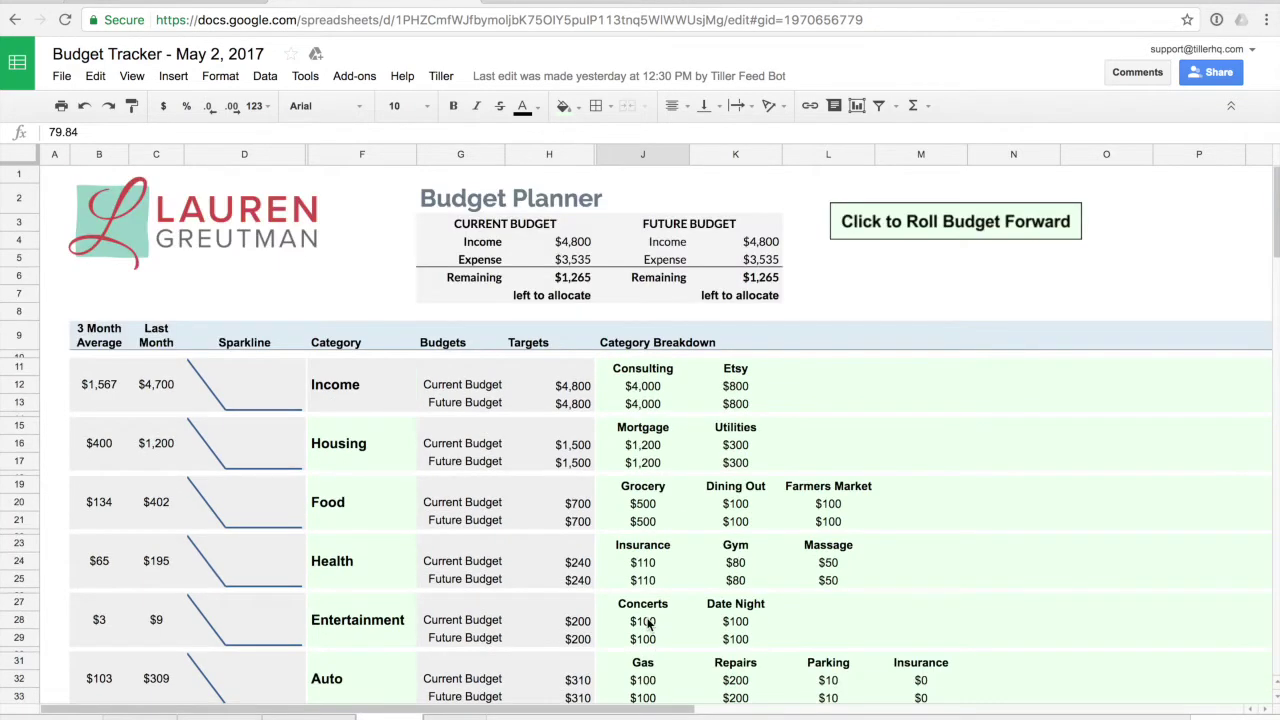
left_click(640, 465)
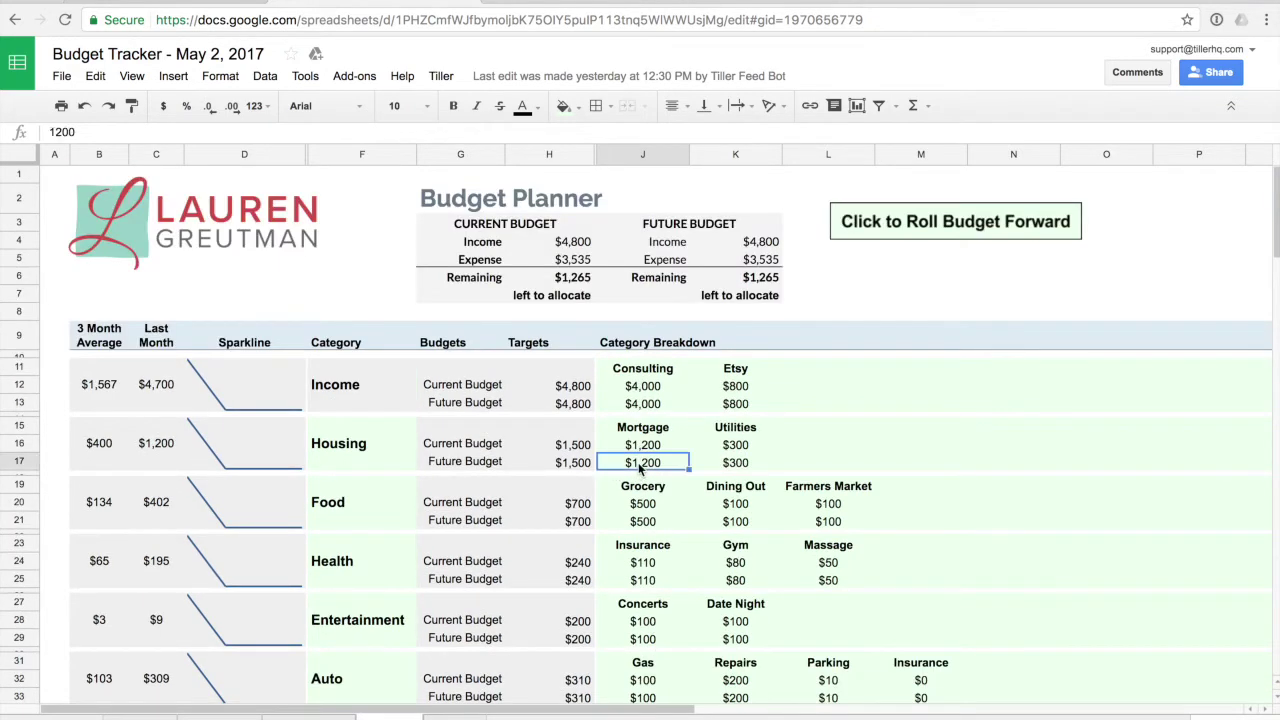
left_click(745, 466)
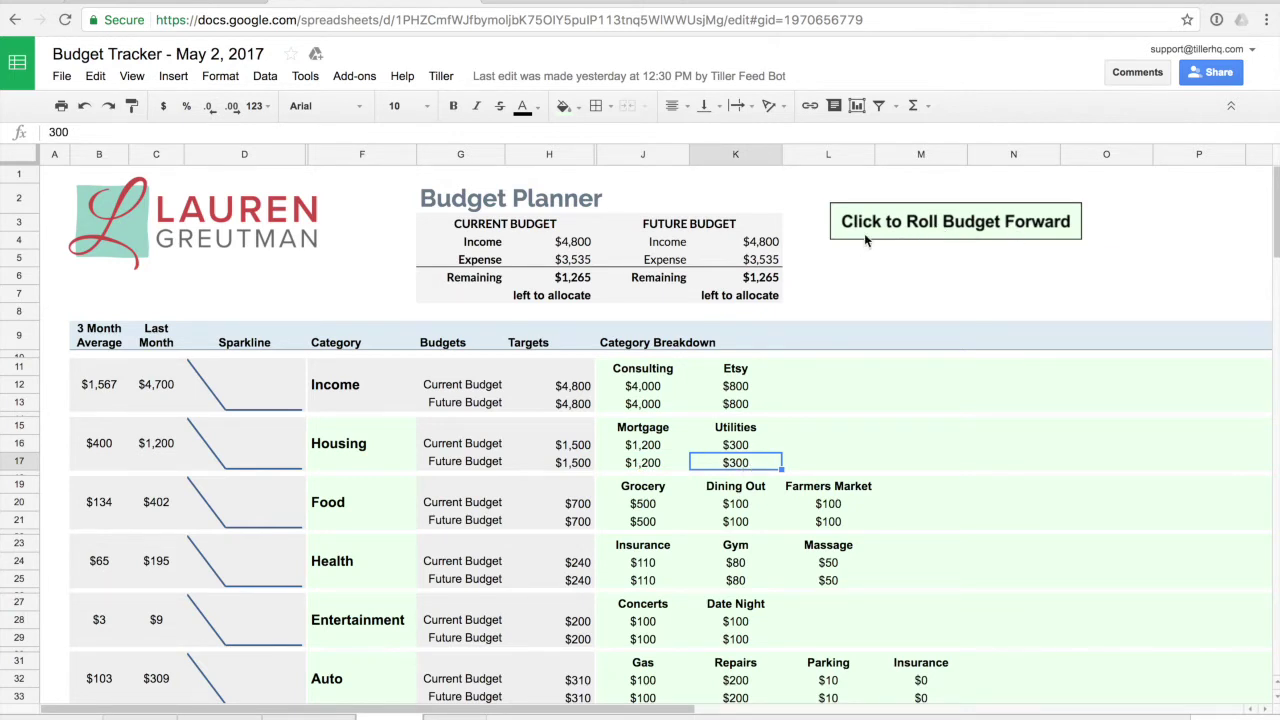
left_click(645, 447)
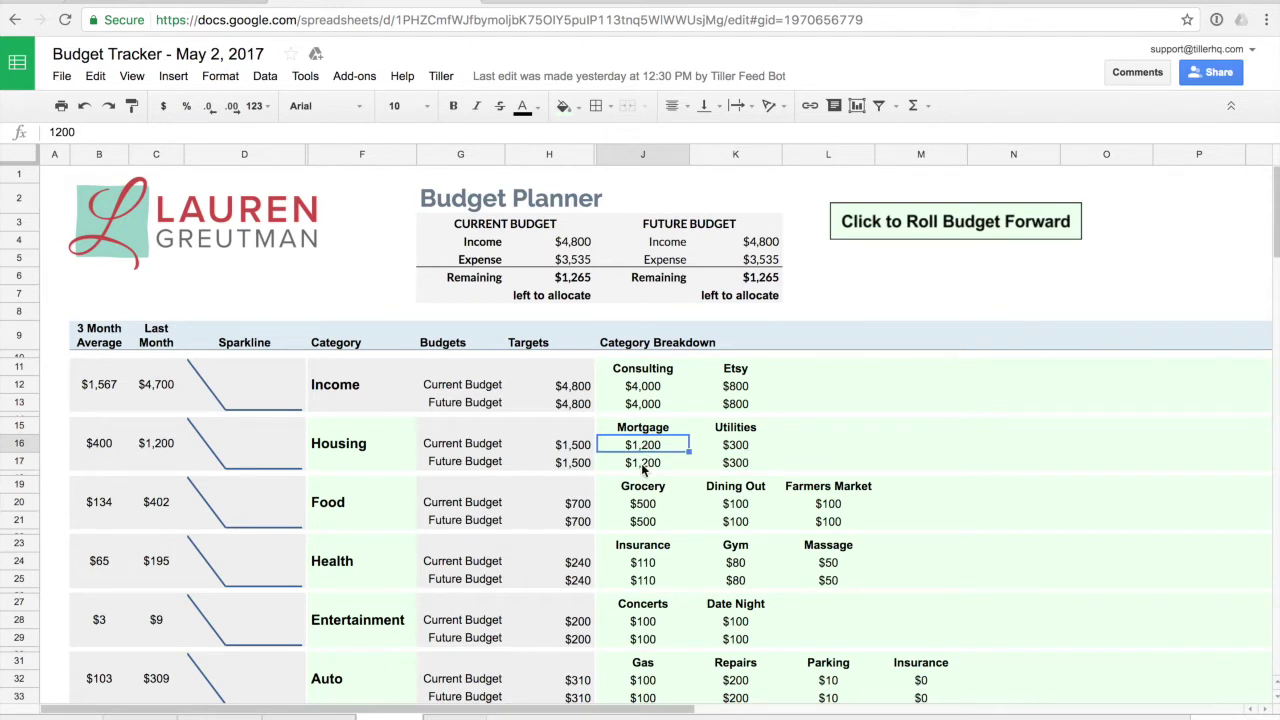
left_click(643, 465)
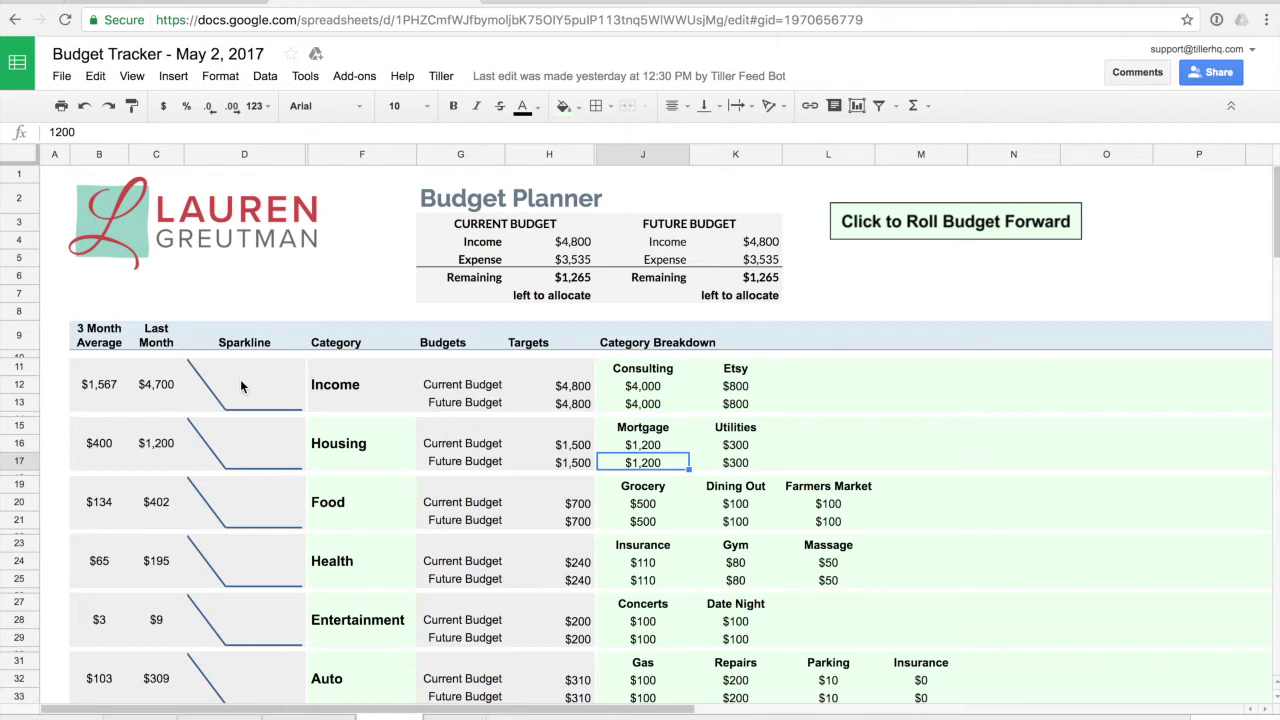
left_click(381, 458)
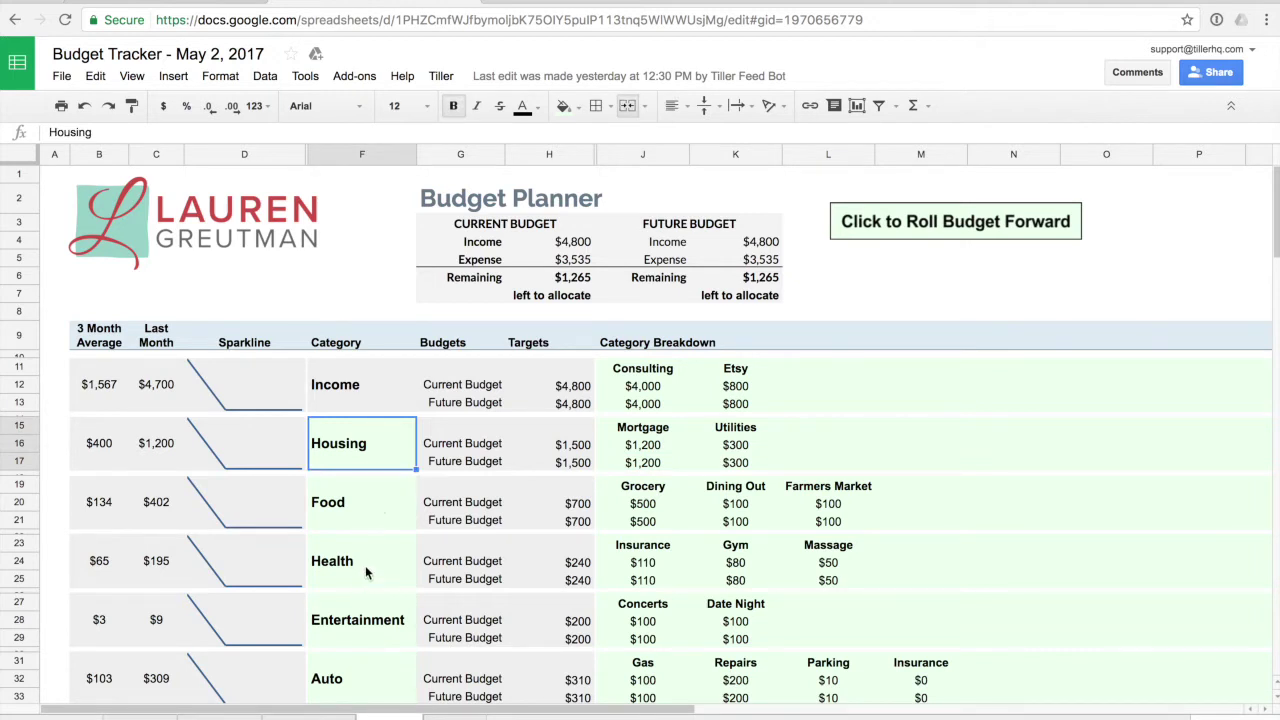
left_click(648, 450)
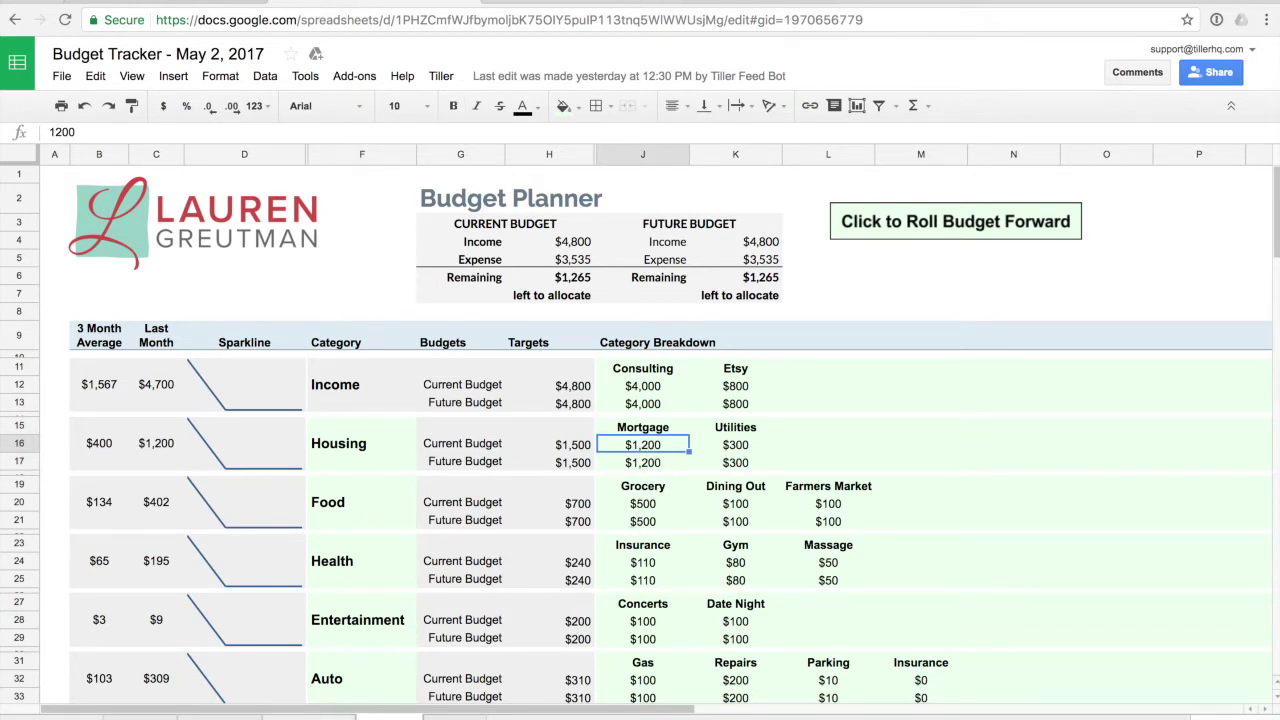
Step: Categorize the 4/29/2017 Trader Joe's transaction as Auto in the transactions sheet
left_click(313, 710)
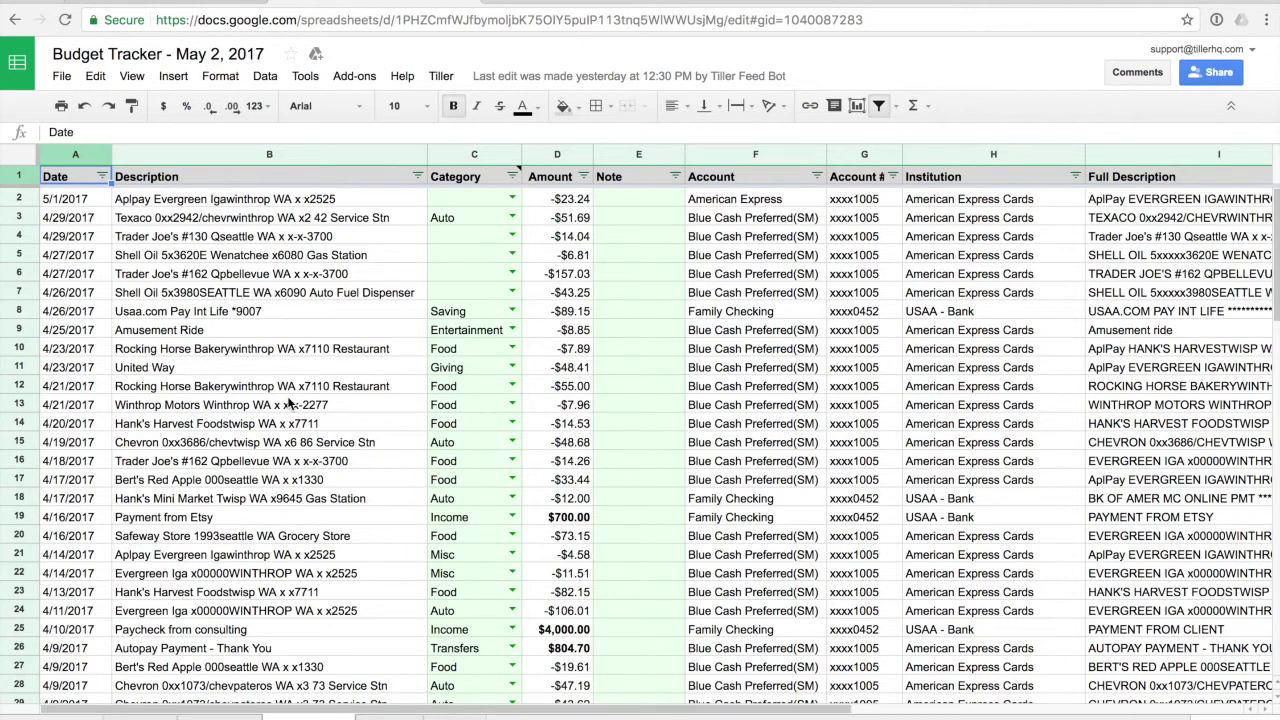
left_click(510, 240)
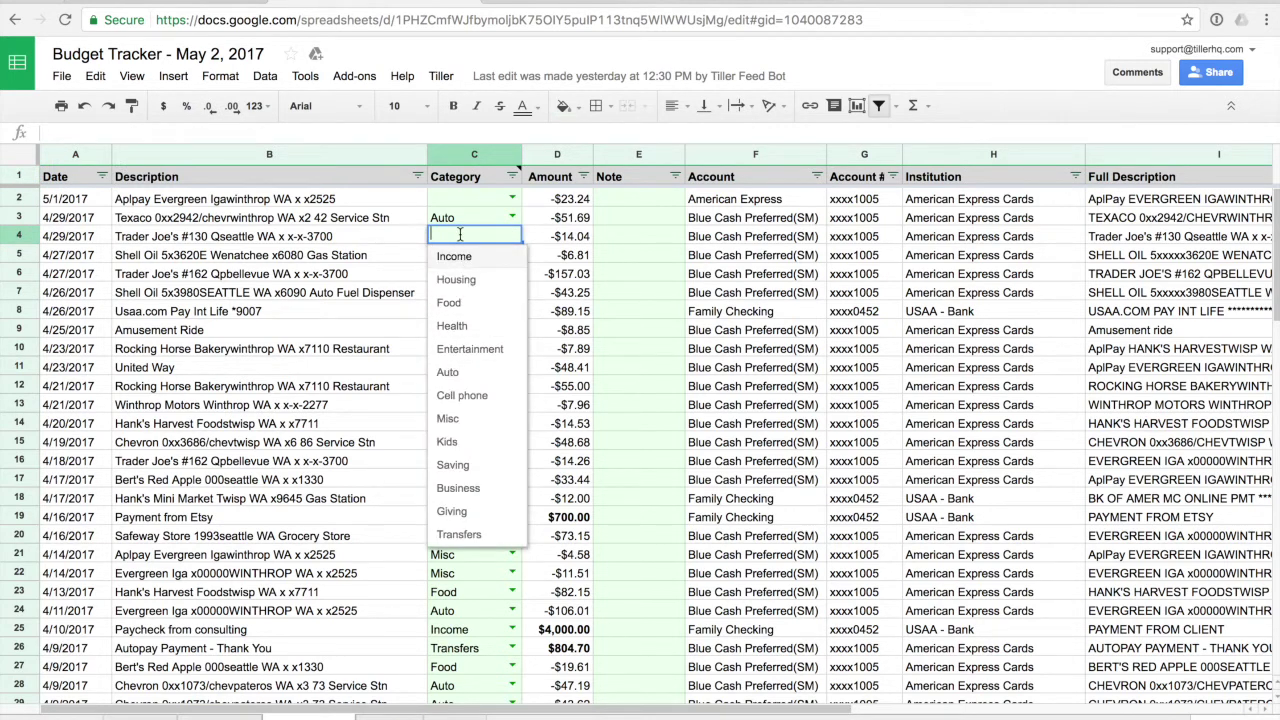
type("au")
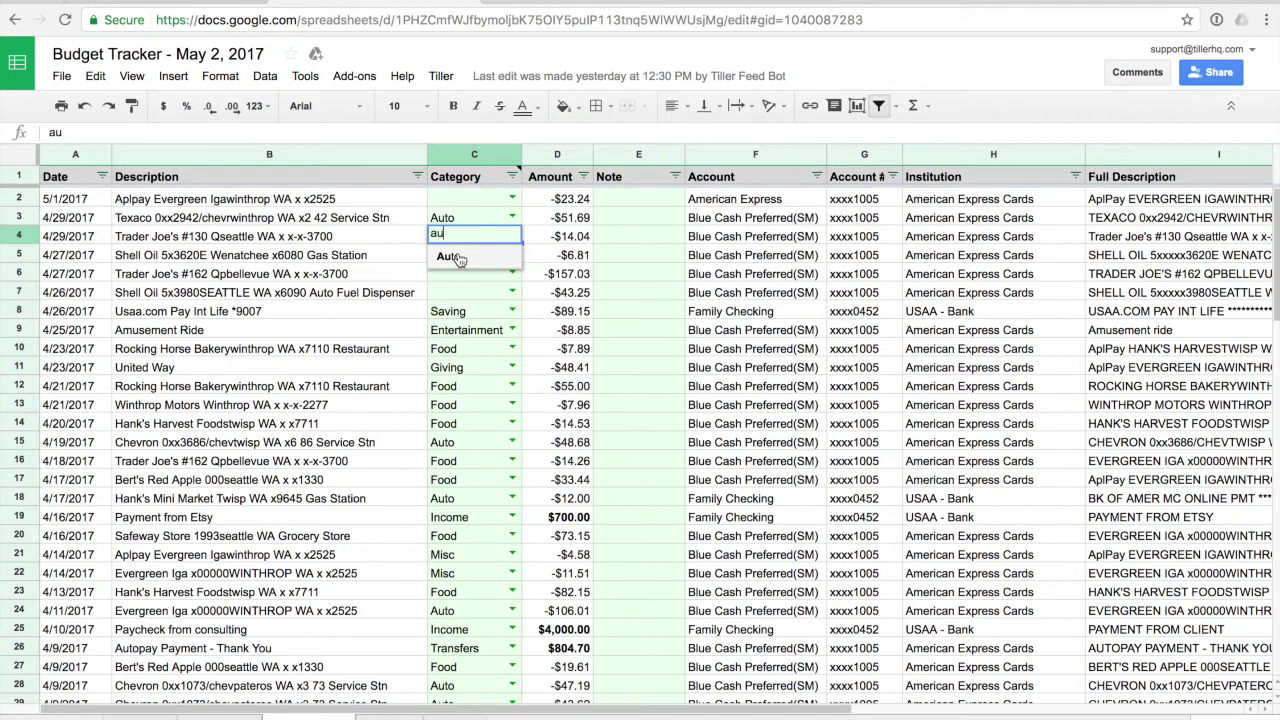
left_click(452, 257)
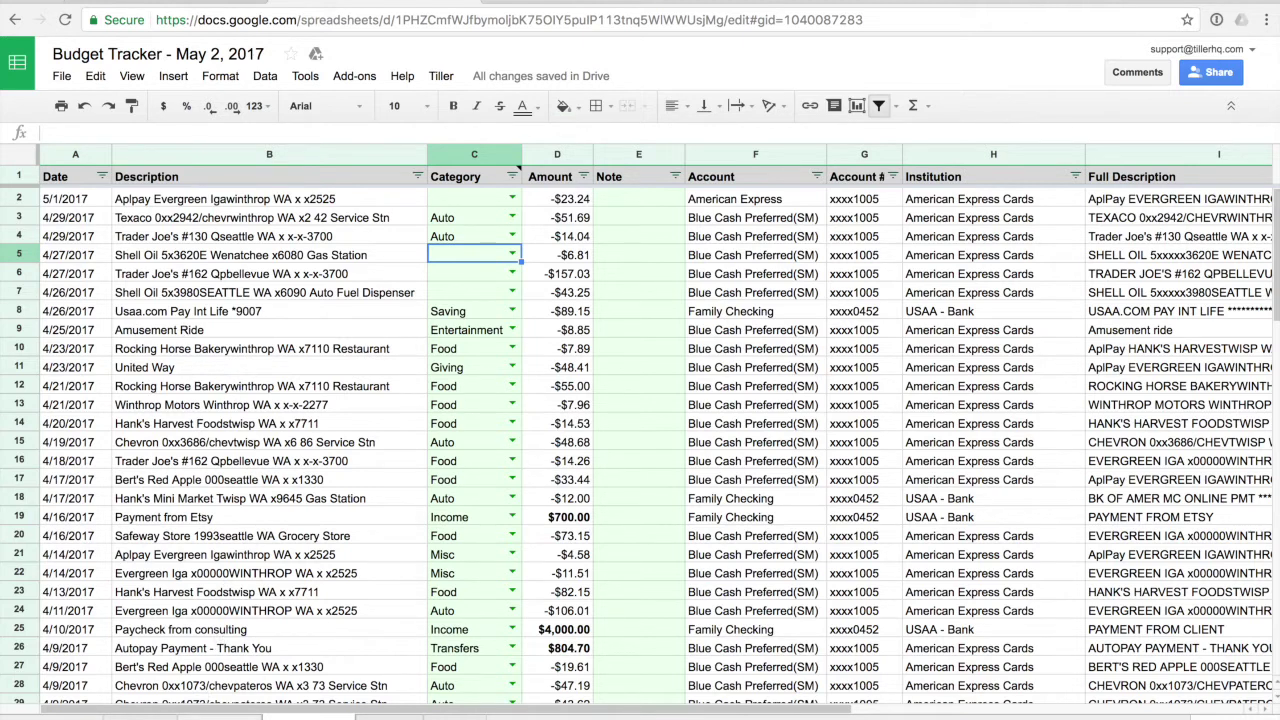
Step: Go to the Monthly Budget Dashboard and choose April as the month to show spending for
left_click(220, 716)
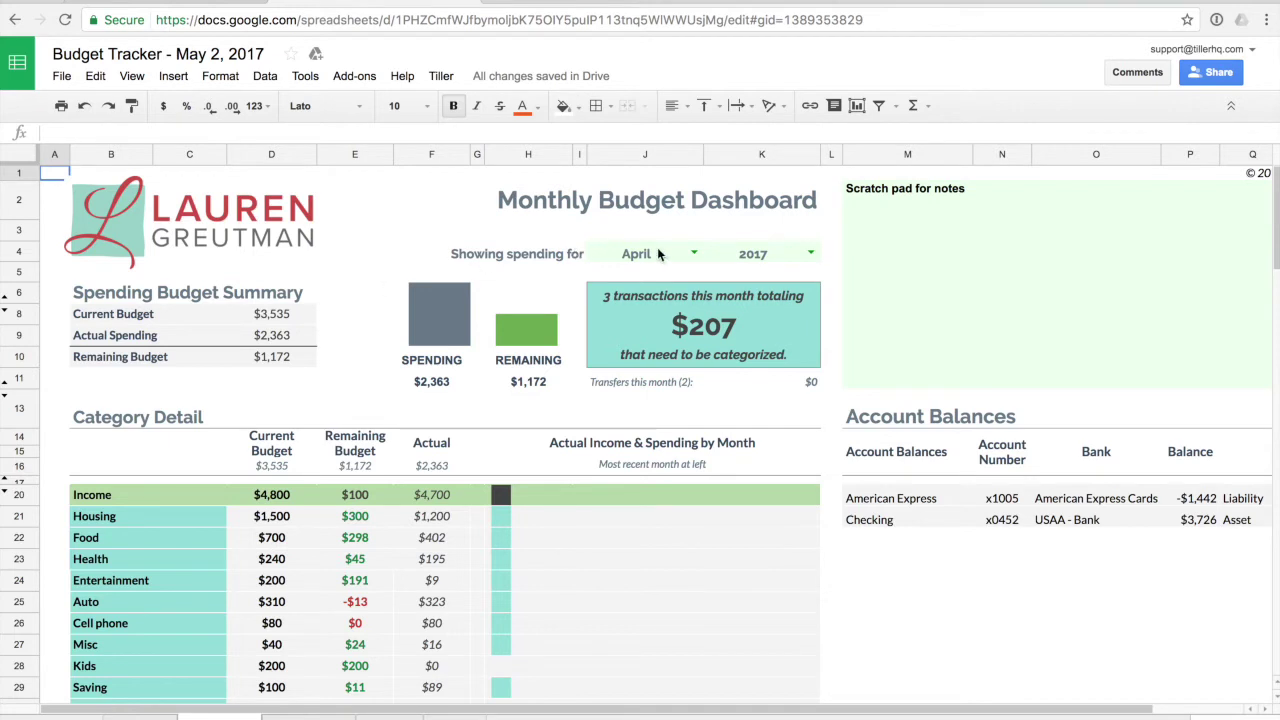
left_click(695, 254)
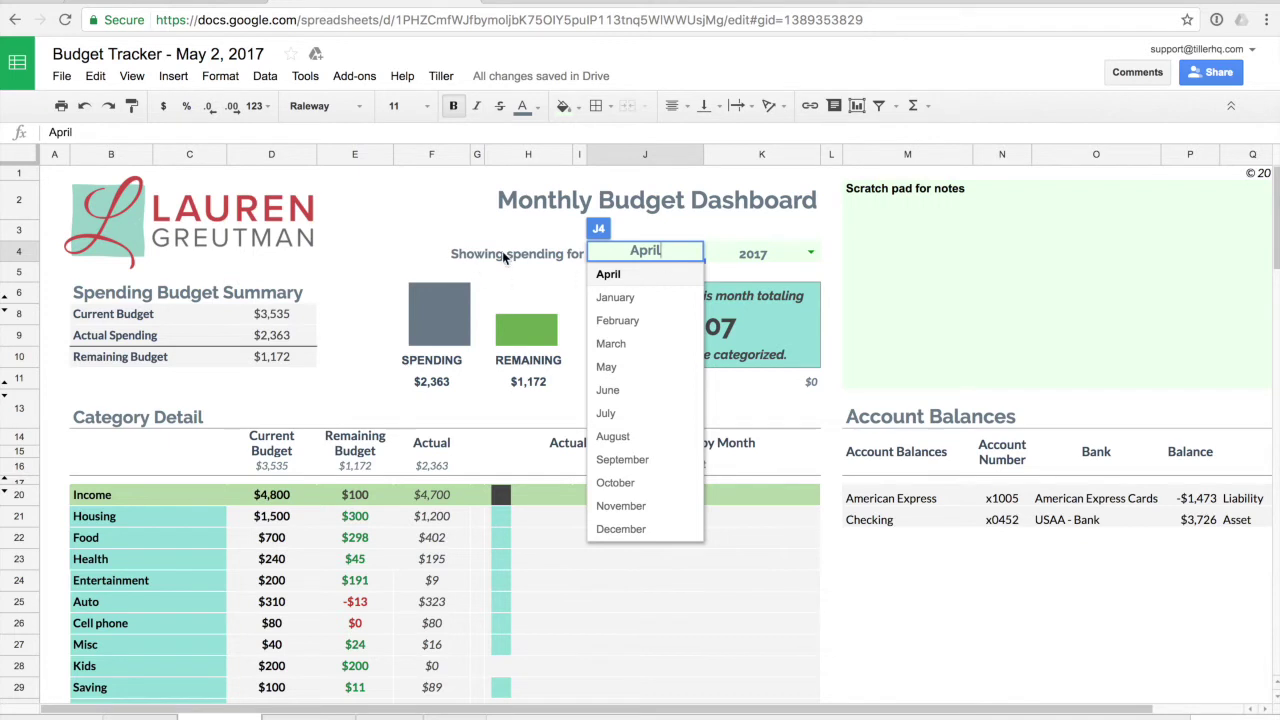
left_click(635, 277)
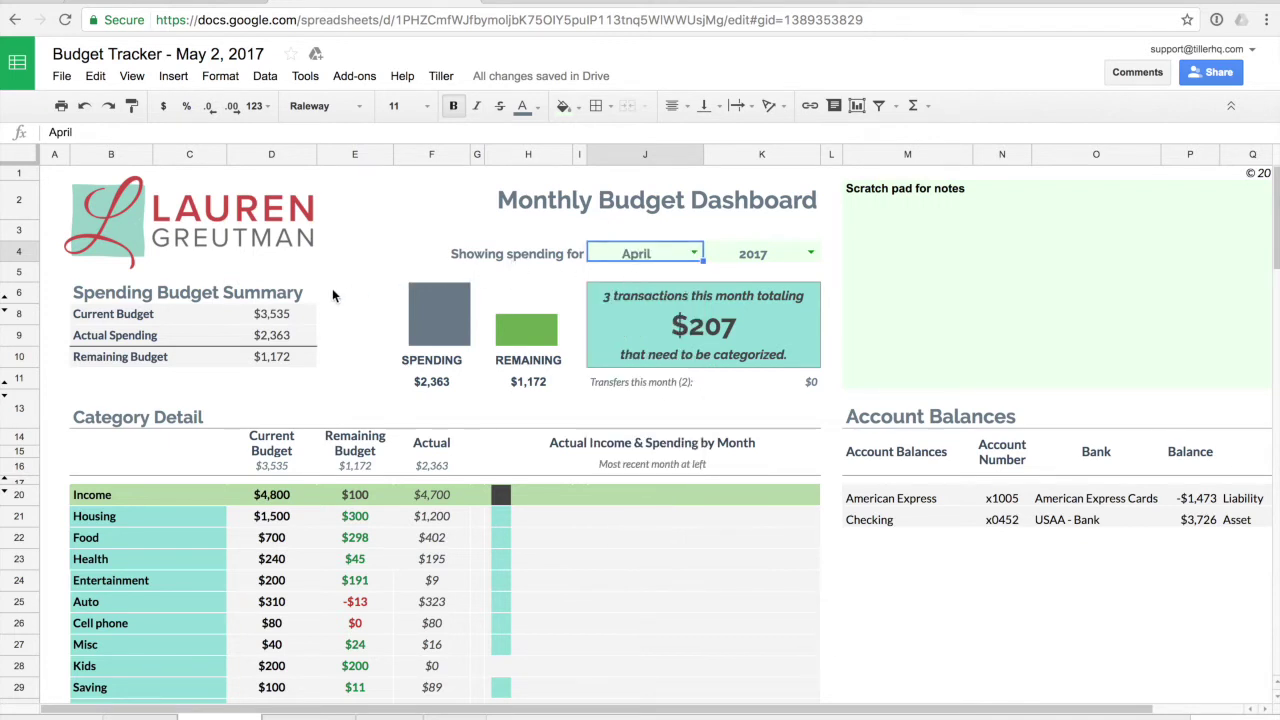
Step: Inspect the Current Budget, Actual Spending and Remaining Budget formulas in the Spending Budget Summary
left_click(276, 317)
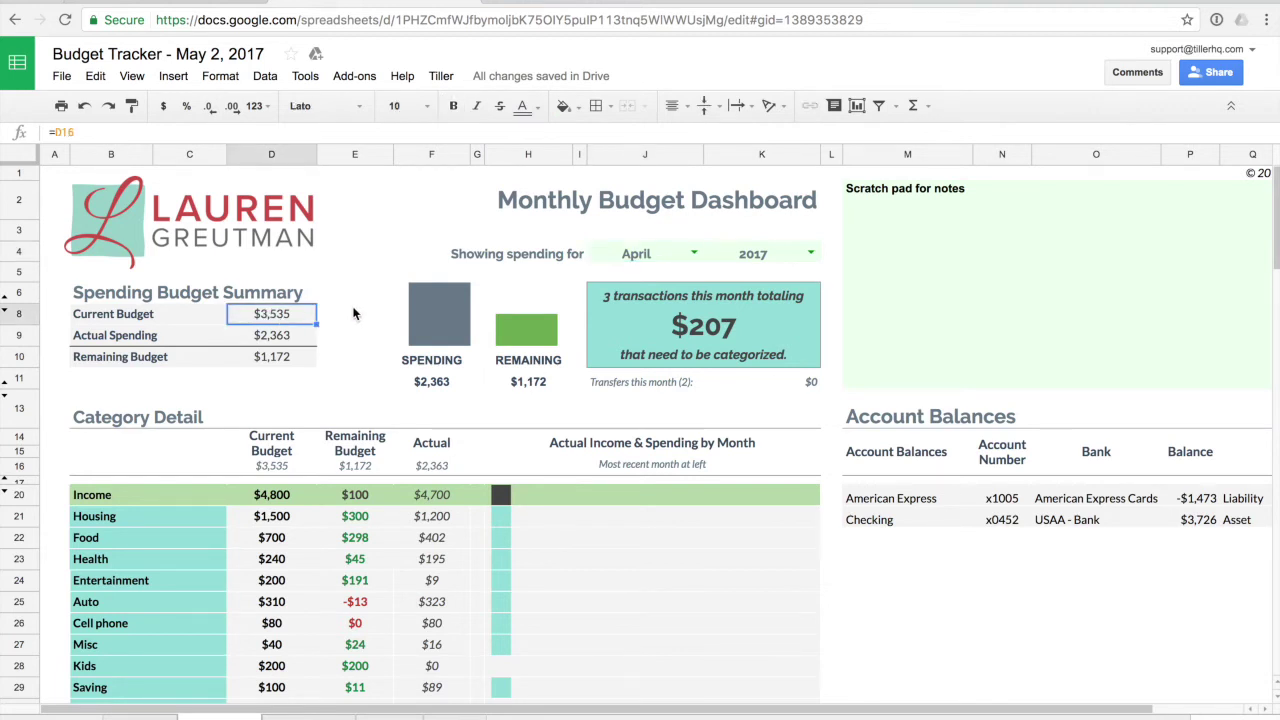
left_click(276, 336)
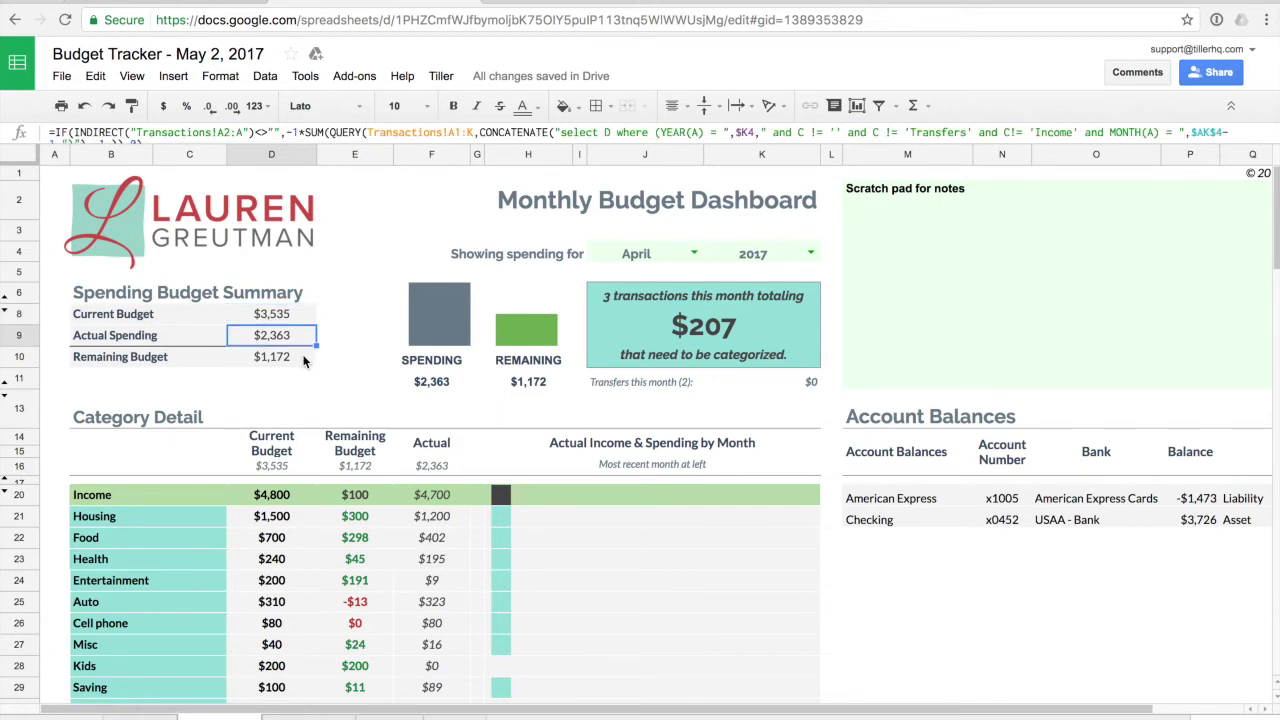
left_click(305, 362)
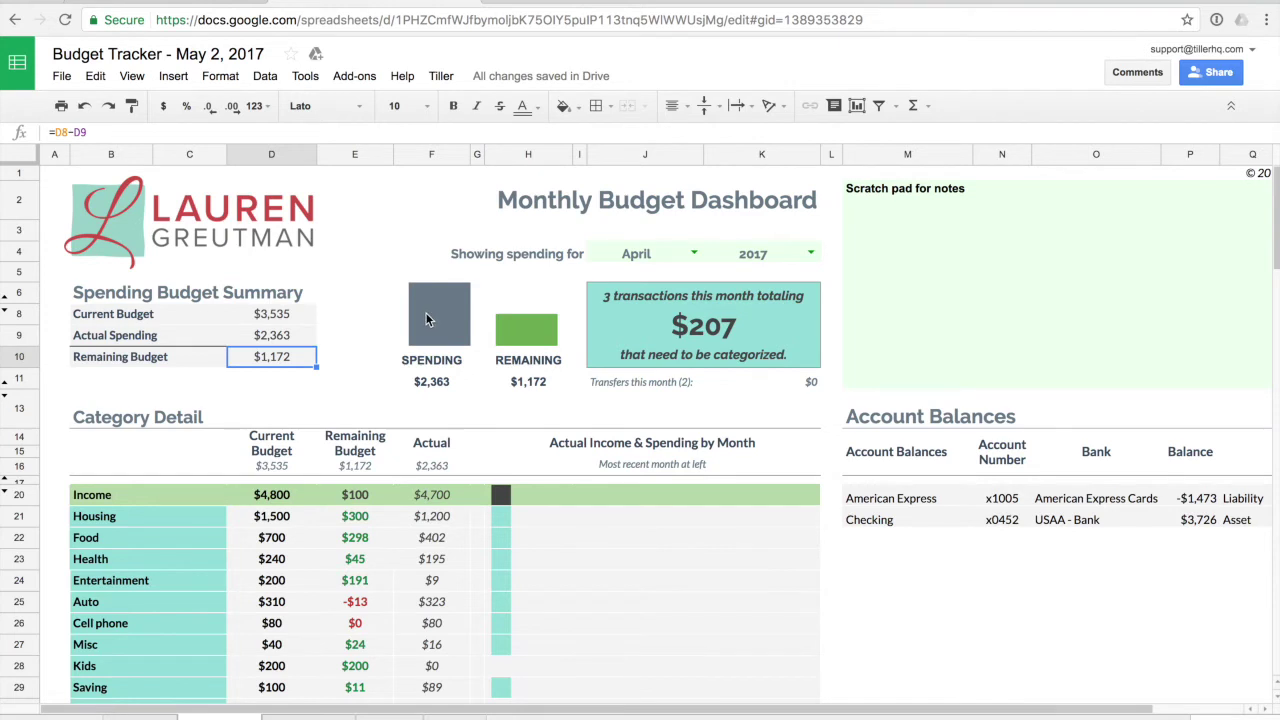
Step: Inspect the formulas for the uncategorized transactions' count and total, and for this month's transfers label and amount
left_click(733, 331)
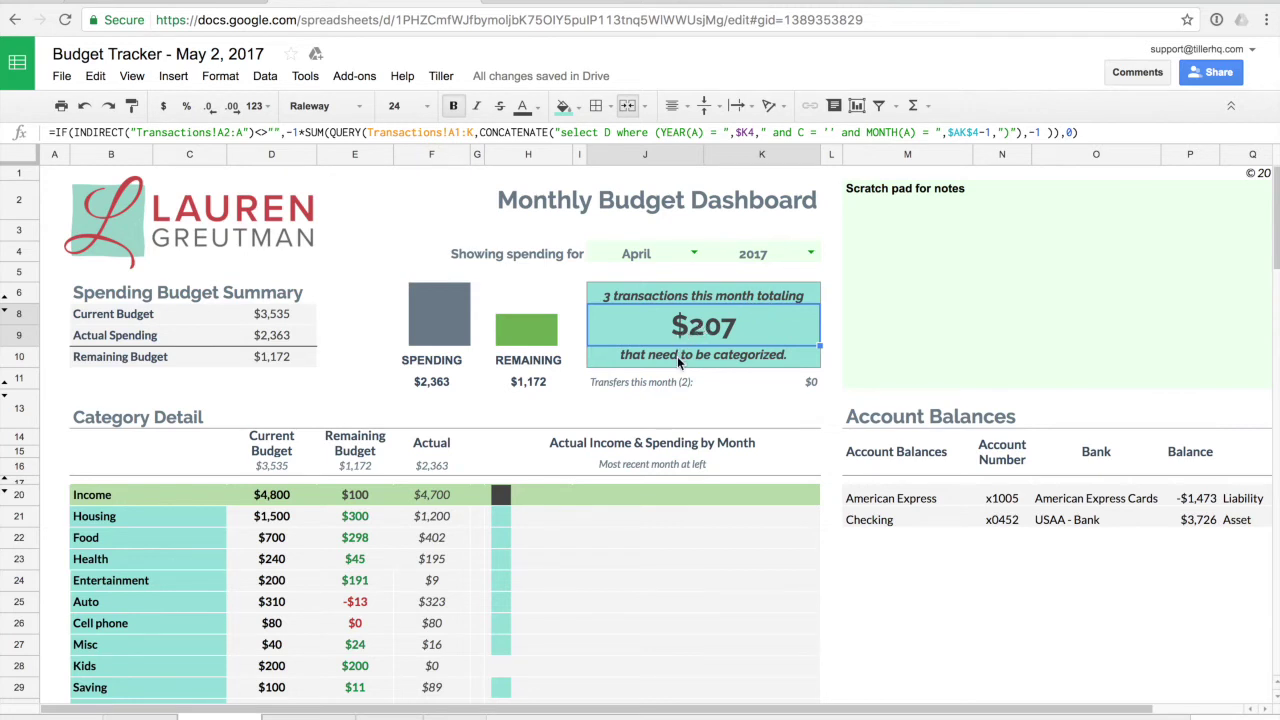
left_click(660, 297)
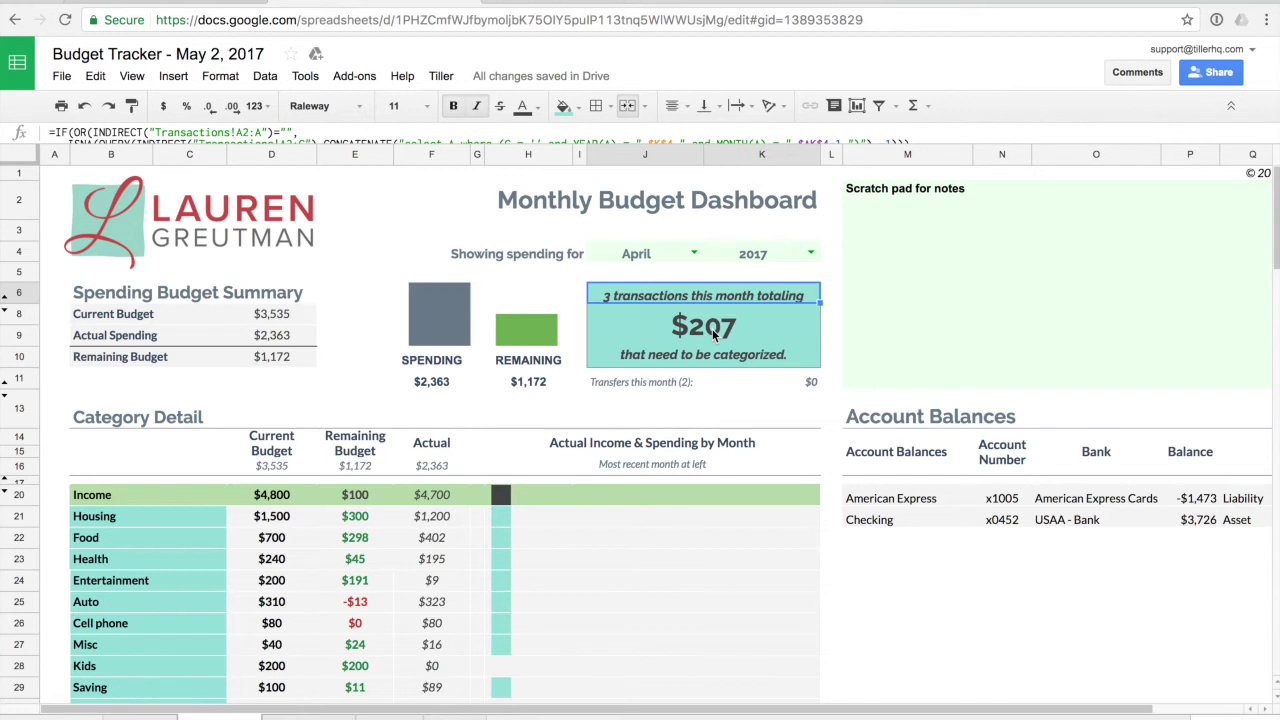
left_click(712, 333)
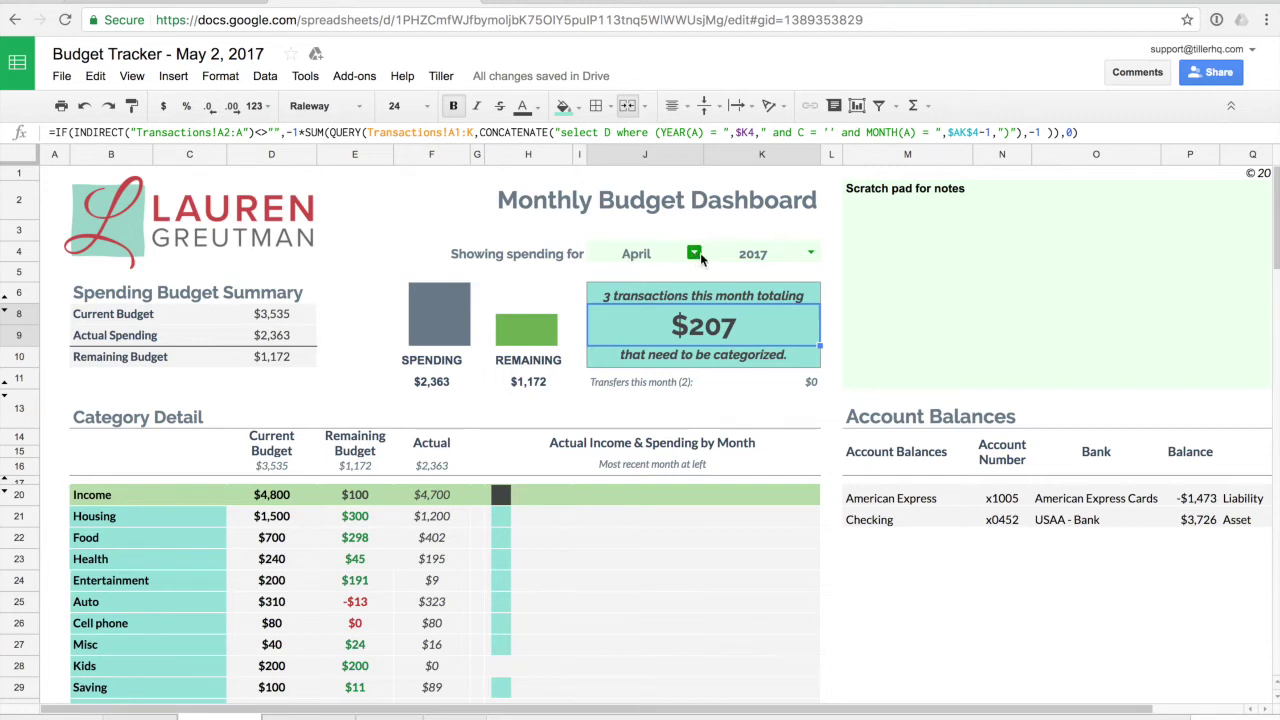
left_click(633, 382)
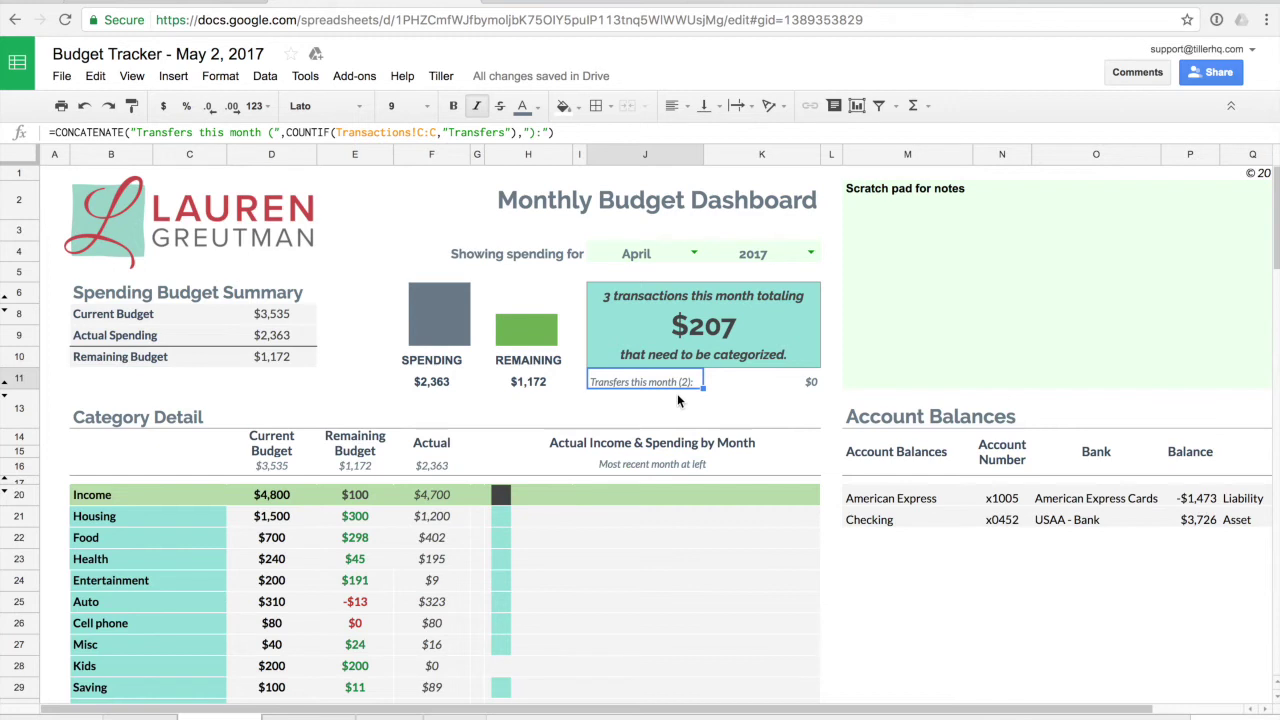
left_click(798, 383)
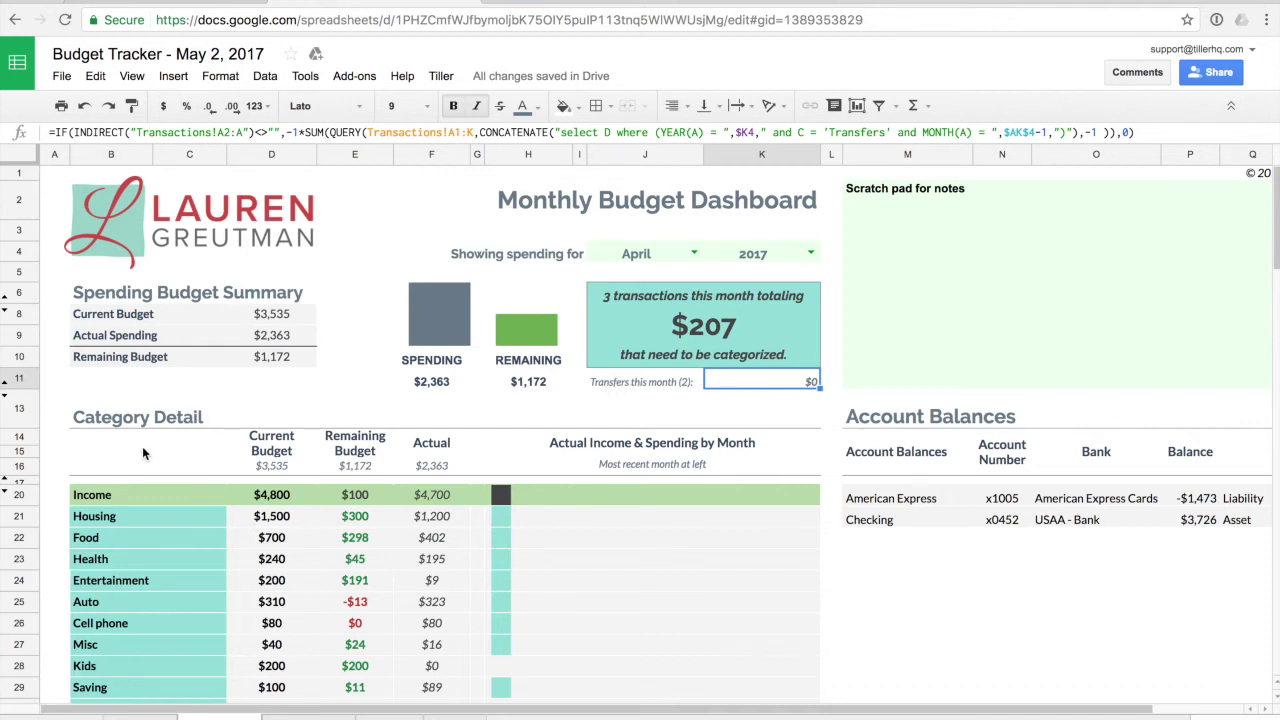
Step: Examine the Category Detail formulas for the Income and Housing current budgets and Food's actual spending
scroll(122, 450, "down", 1)
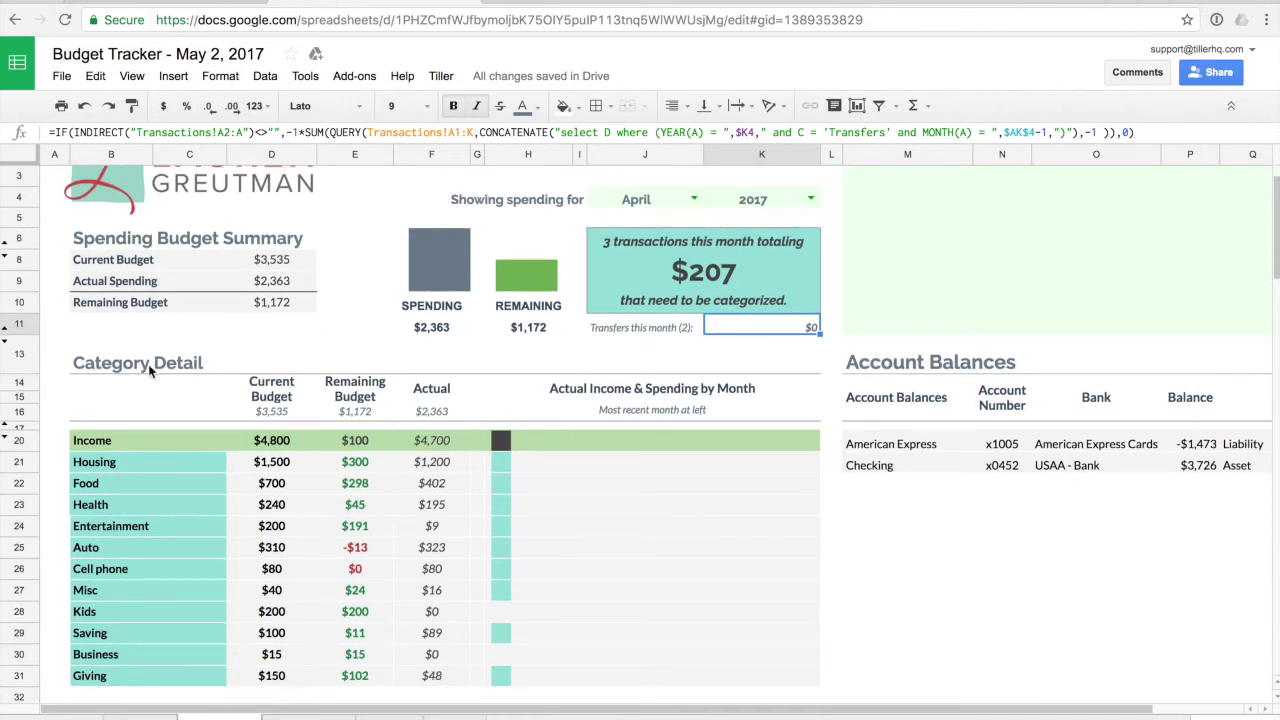
left_click(283, 442)
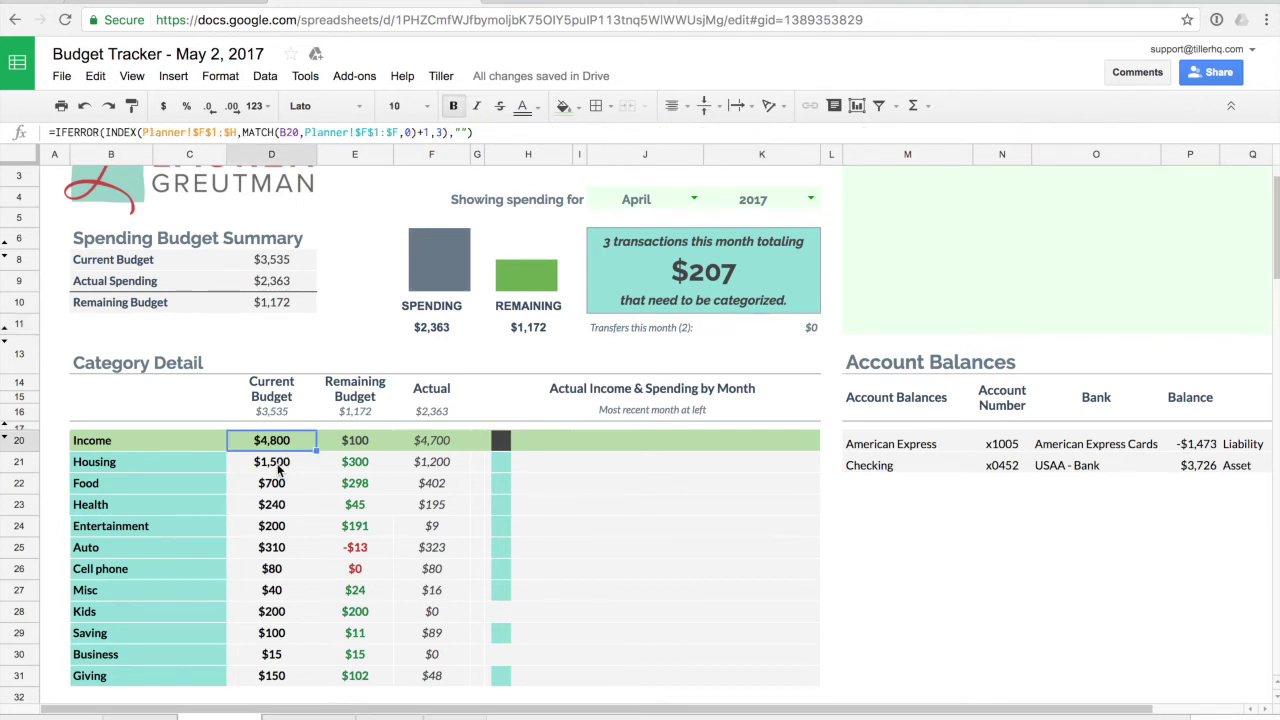
left_click(279, 464)
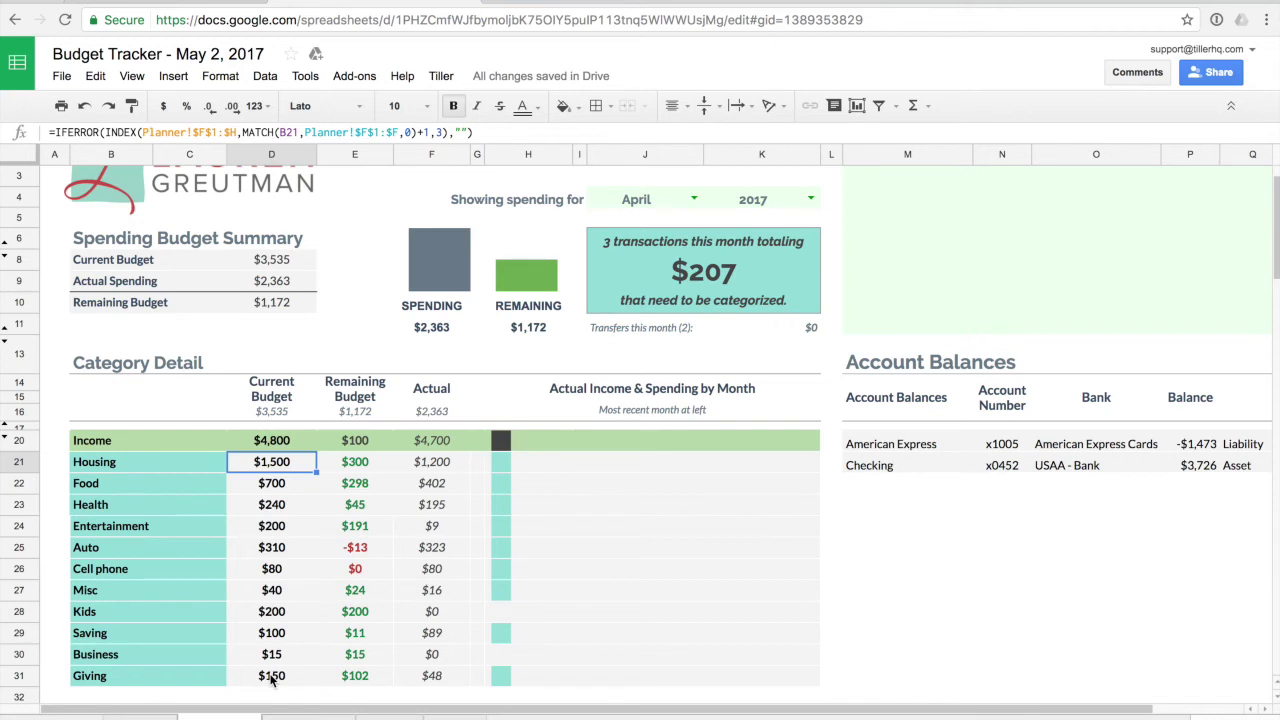
left_click(437, 485)
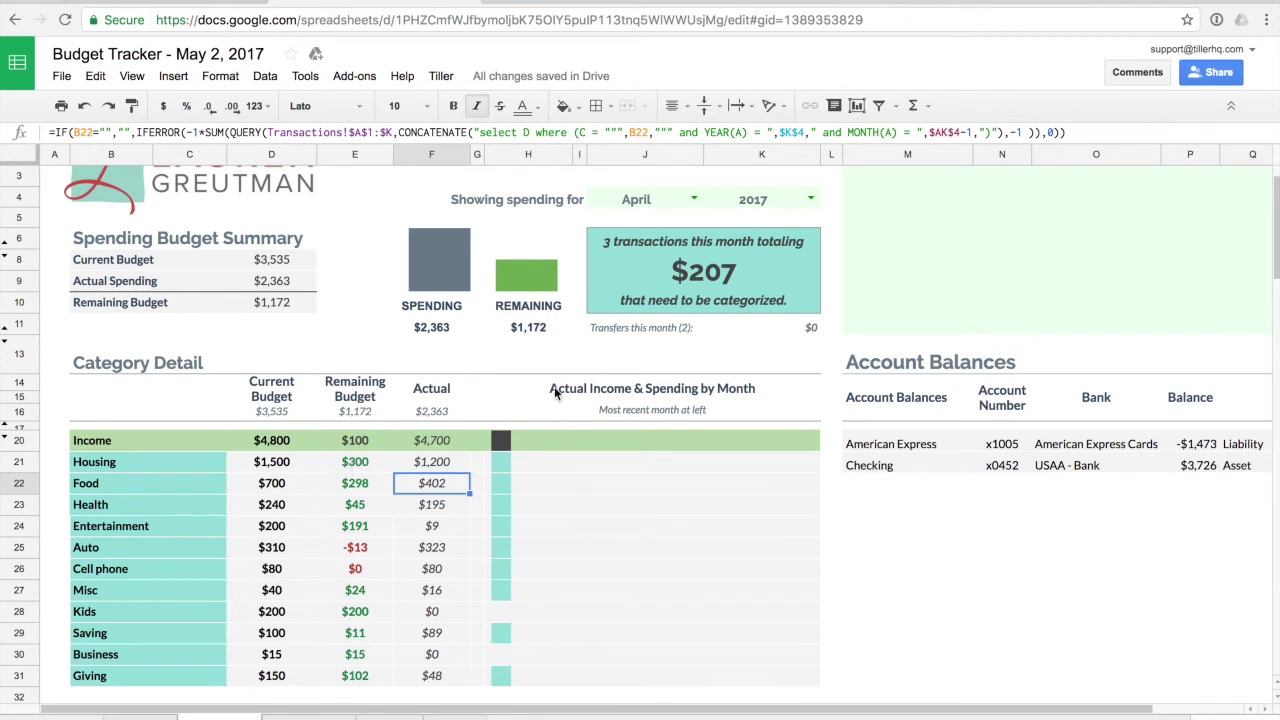
Step: Switch the dashboard's spending month to May and inspect Auto's current budget and actual spending
left_click(694, 200)
left_click(612, 318)
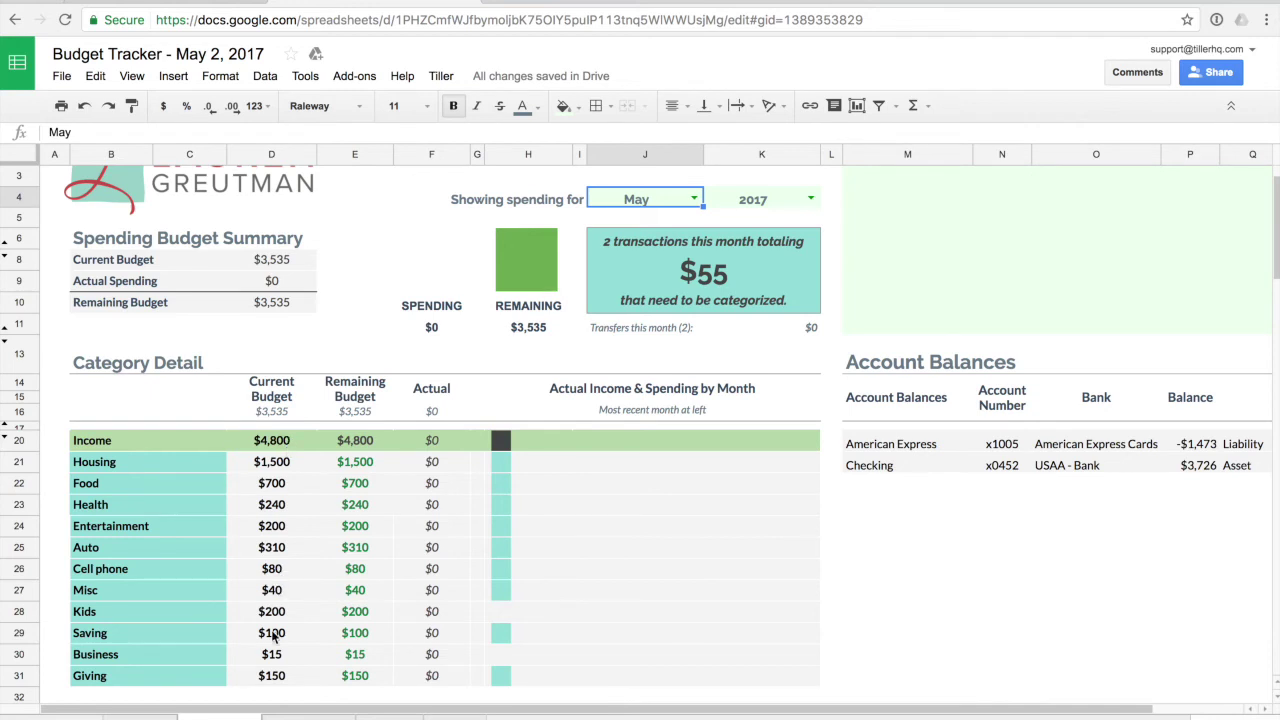
left_click(280, 550)
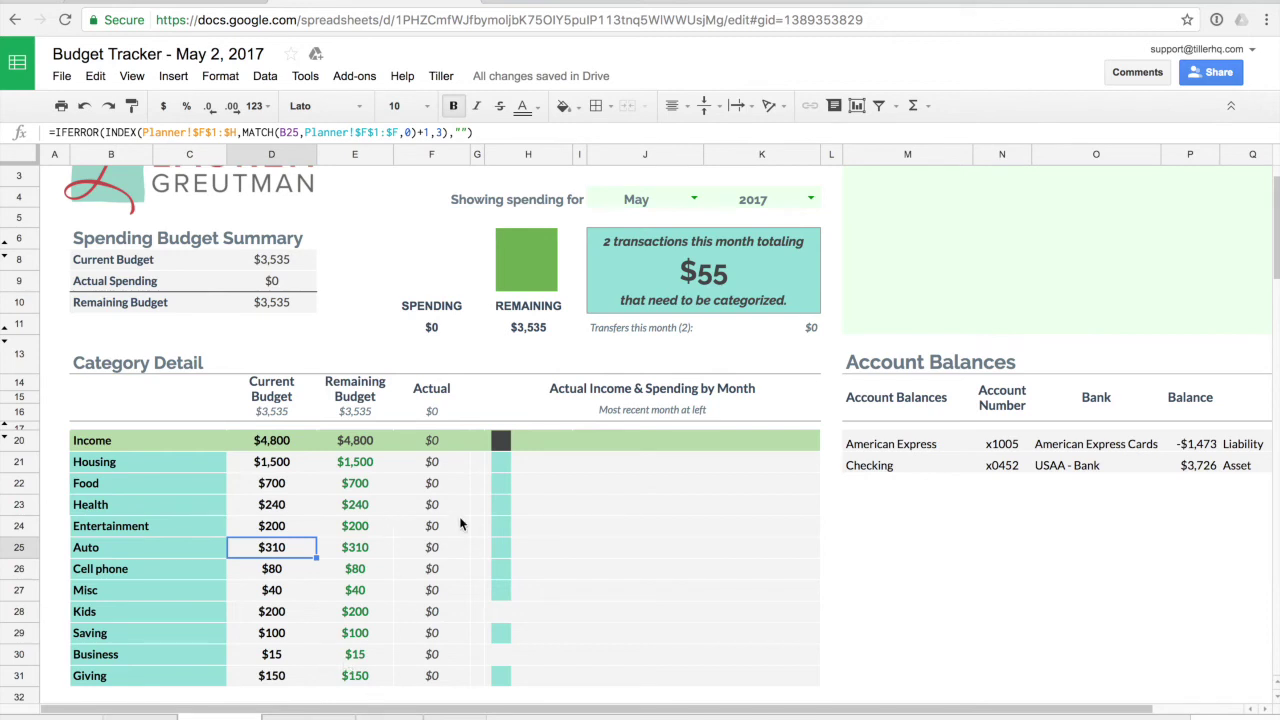
left_click(439, 548)
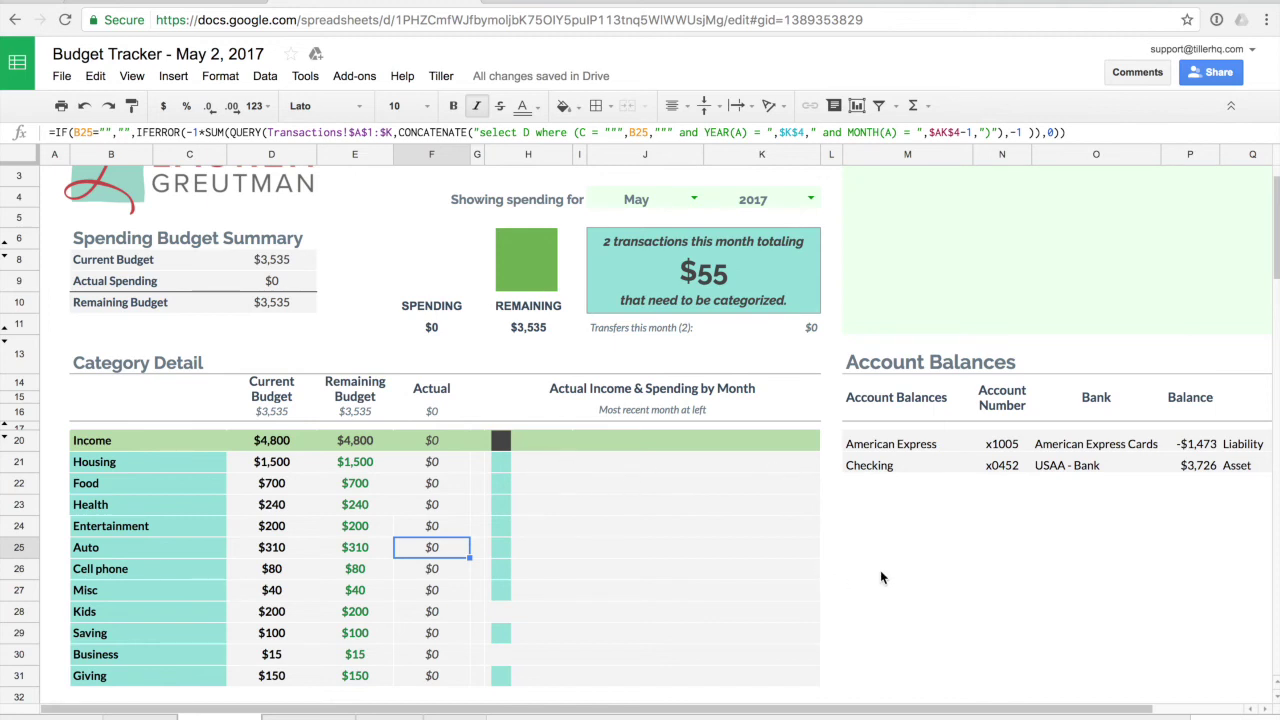
Step: Inspect the American Express row in Account Balances: its Liability formula, blank Asset/Liability override cell and balance formula
scroll(880, 577, "up", 1)
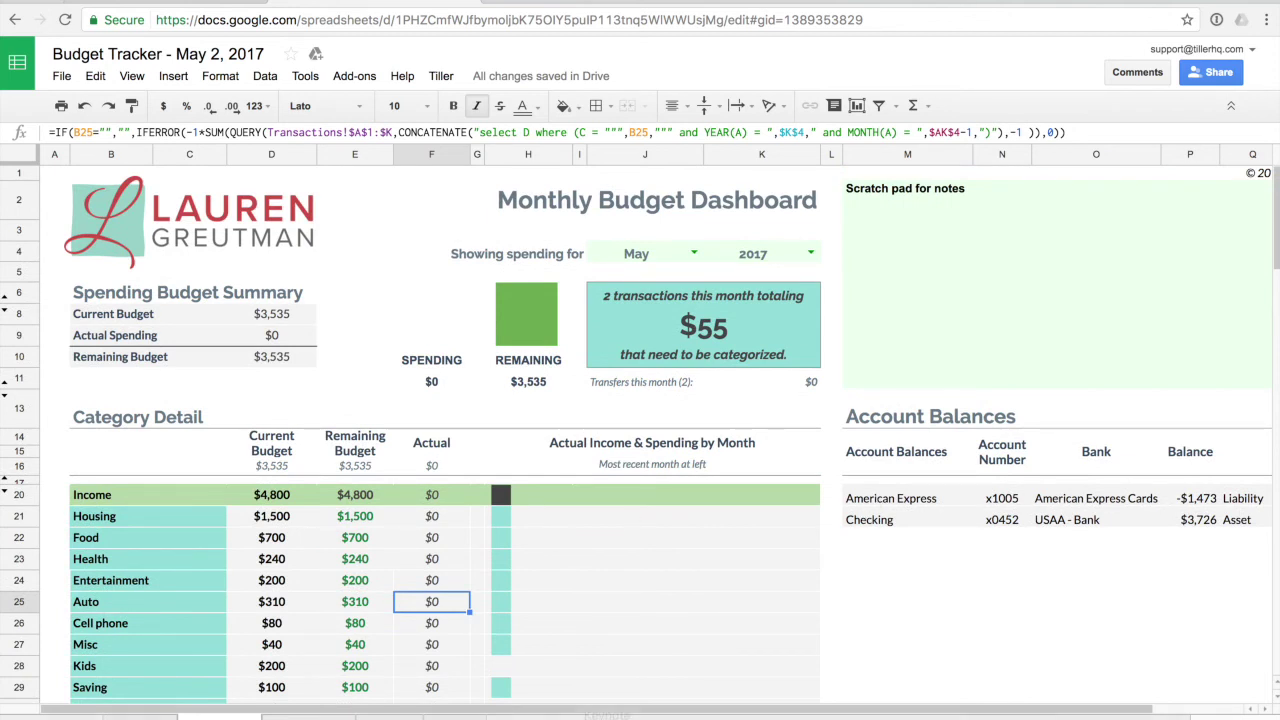
left_click_drag(620, 711, 702, 710)
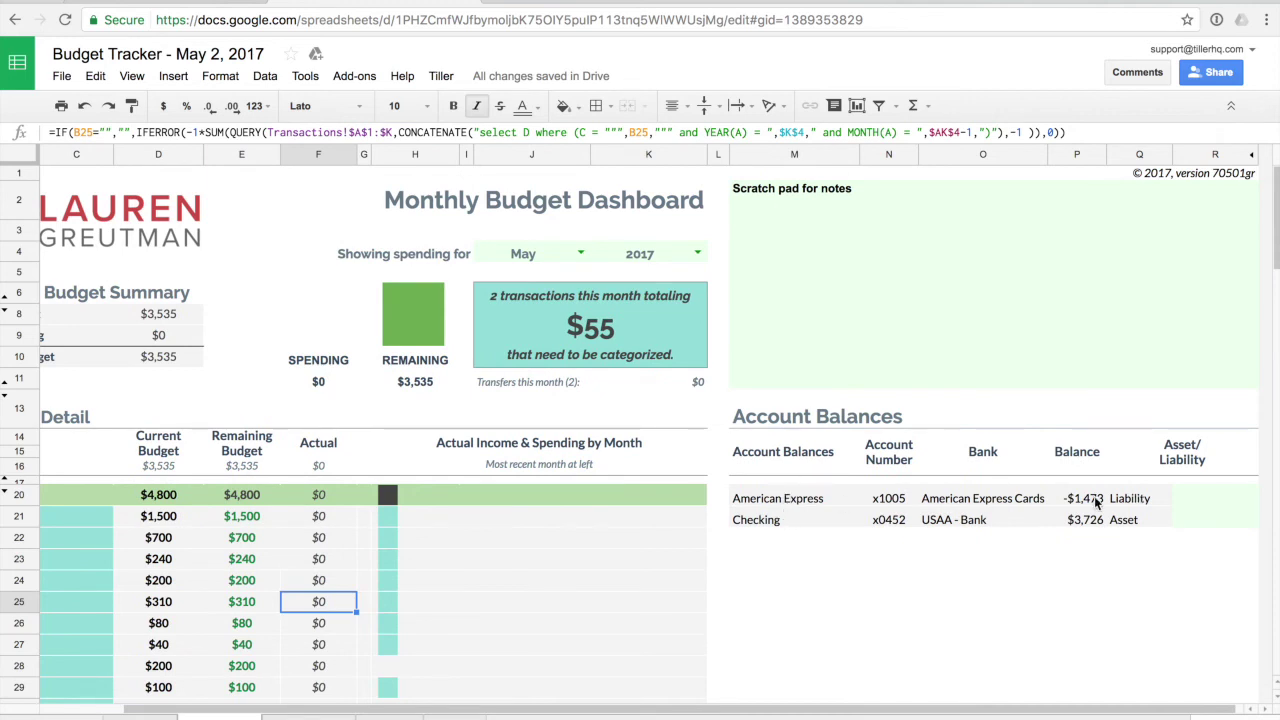
left_click(1136, 503)
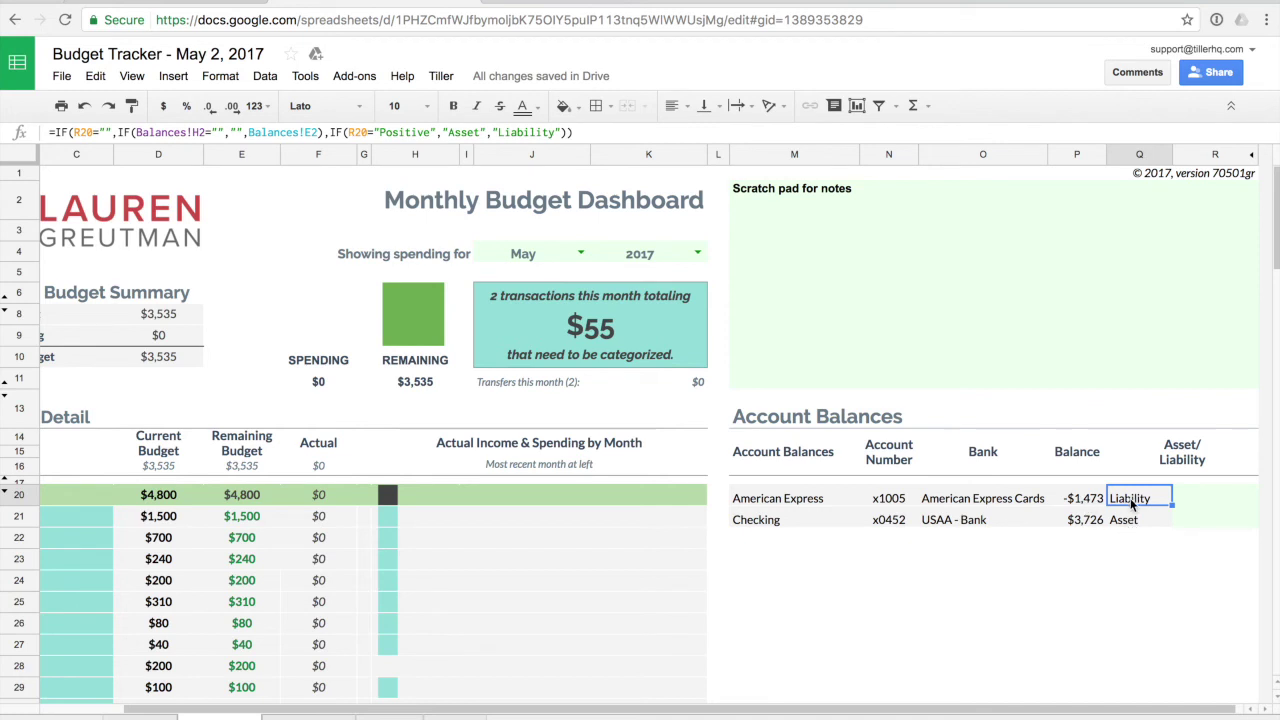
left_click(1190, 497)
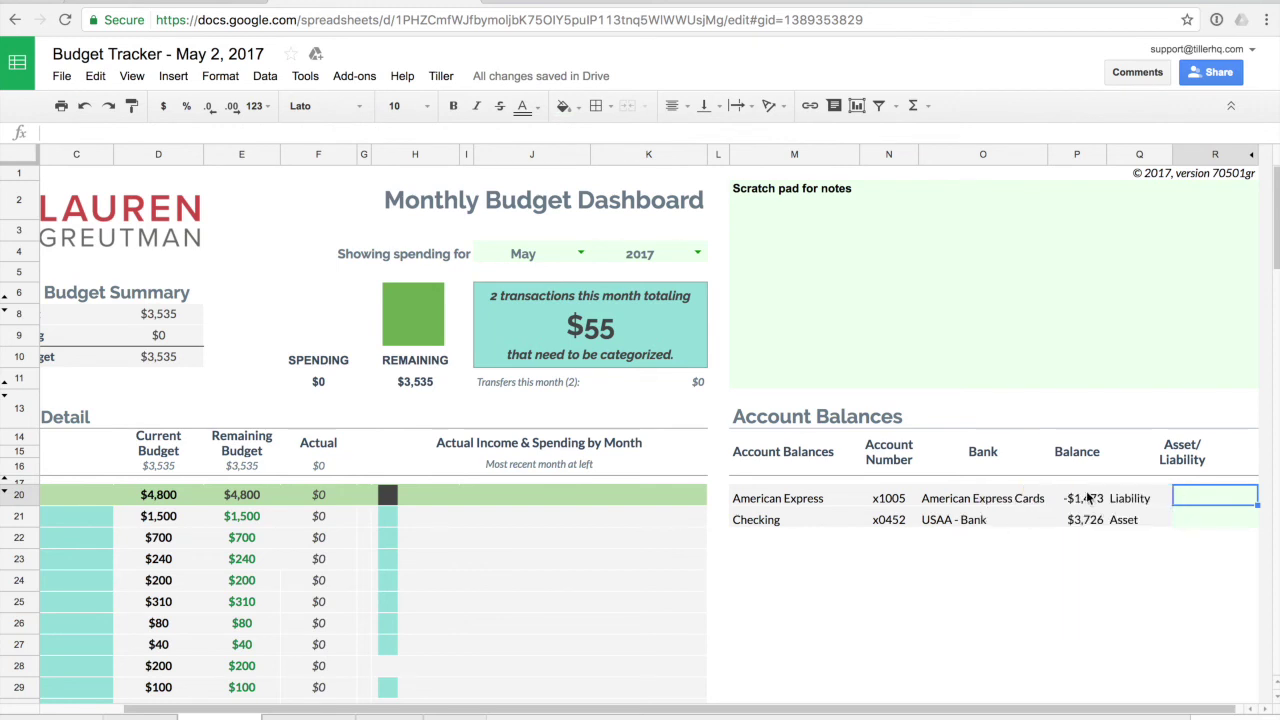
left_click(1089, 500)
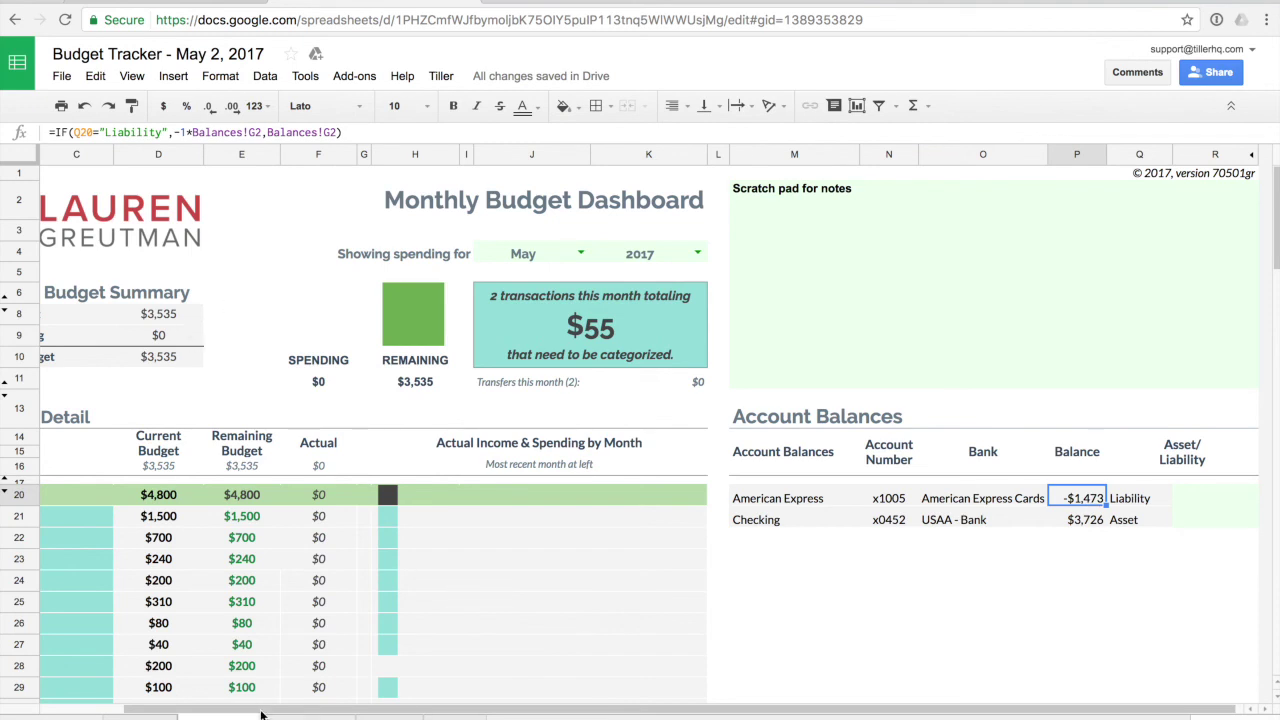
scroll(162, 442, "left", 3)
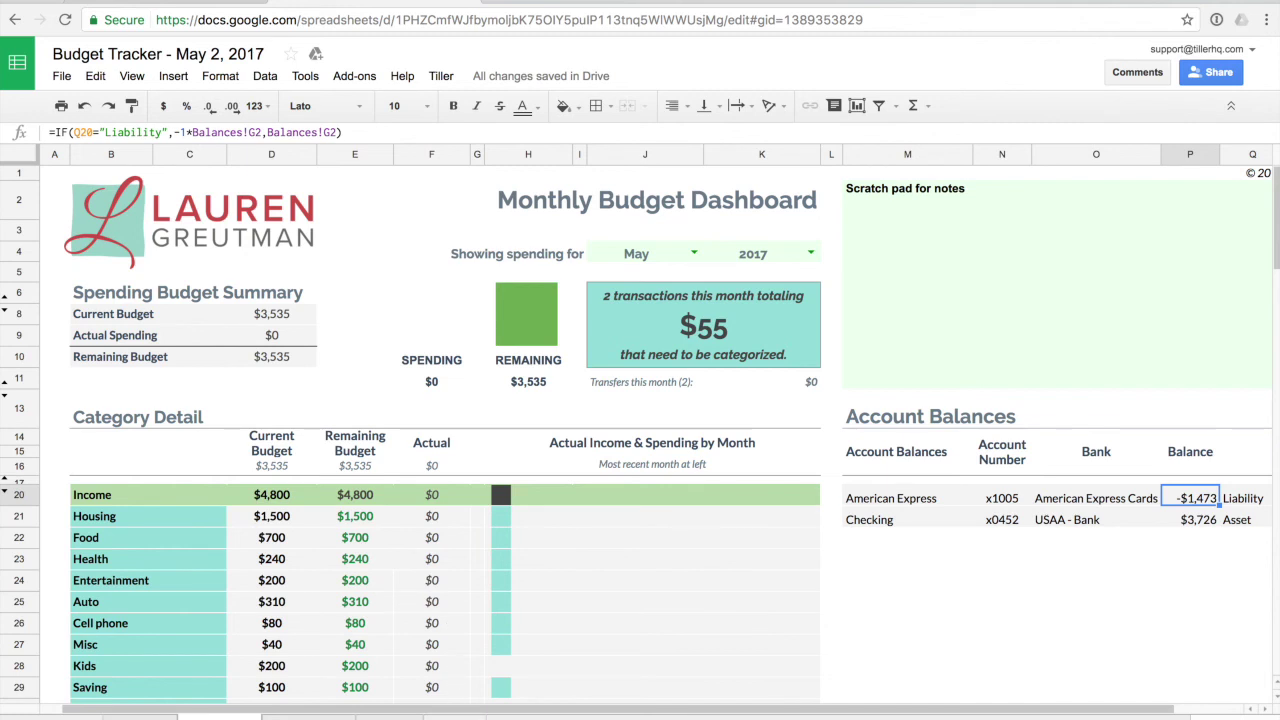
Step: Go to the Spending Trends sheet and inspect the May column's heading formula and Housing's May amount under Spending Detail
key("ctrl+shift+Page_Down")
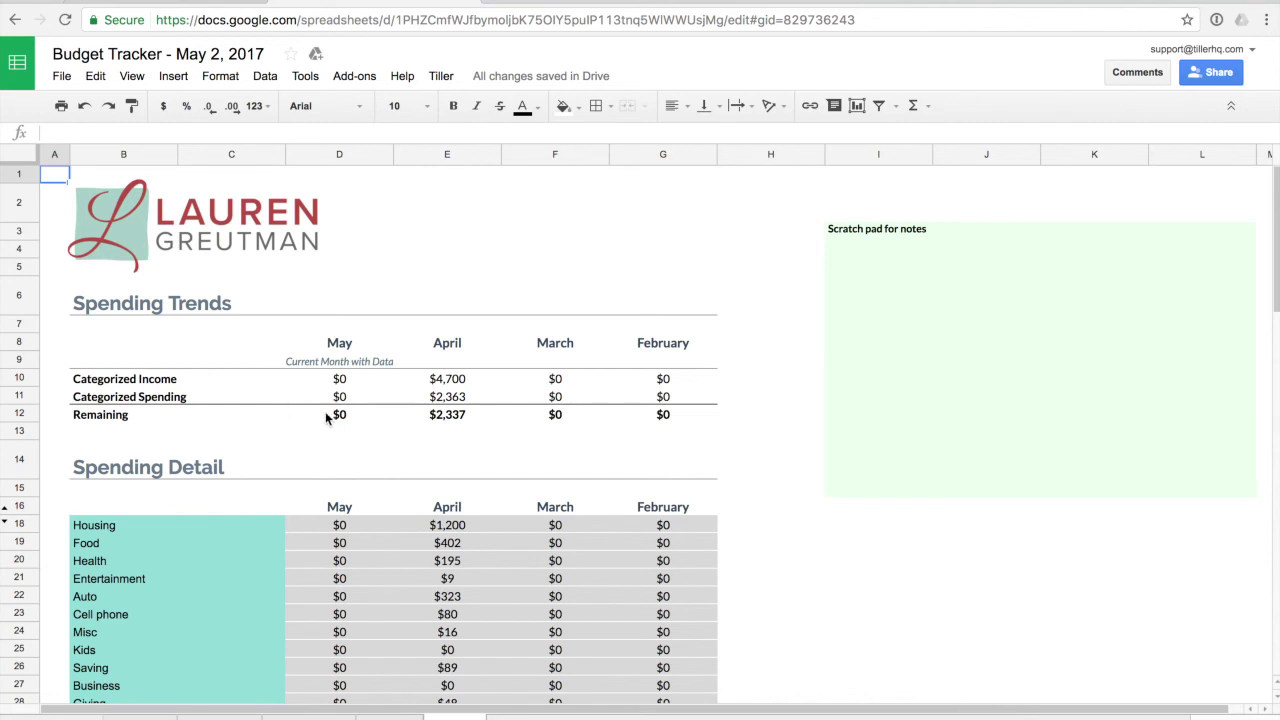
left_click(339, 346)
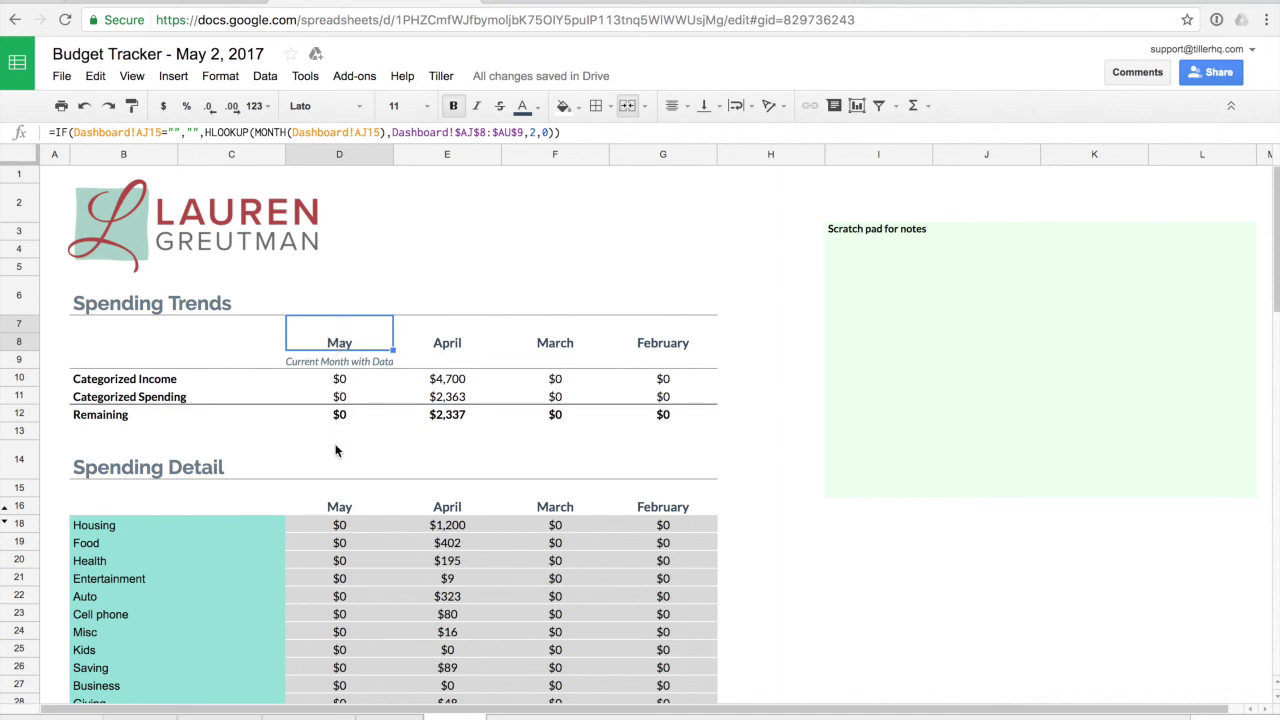
scroll(340, 462, "down", 1)
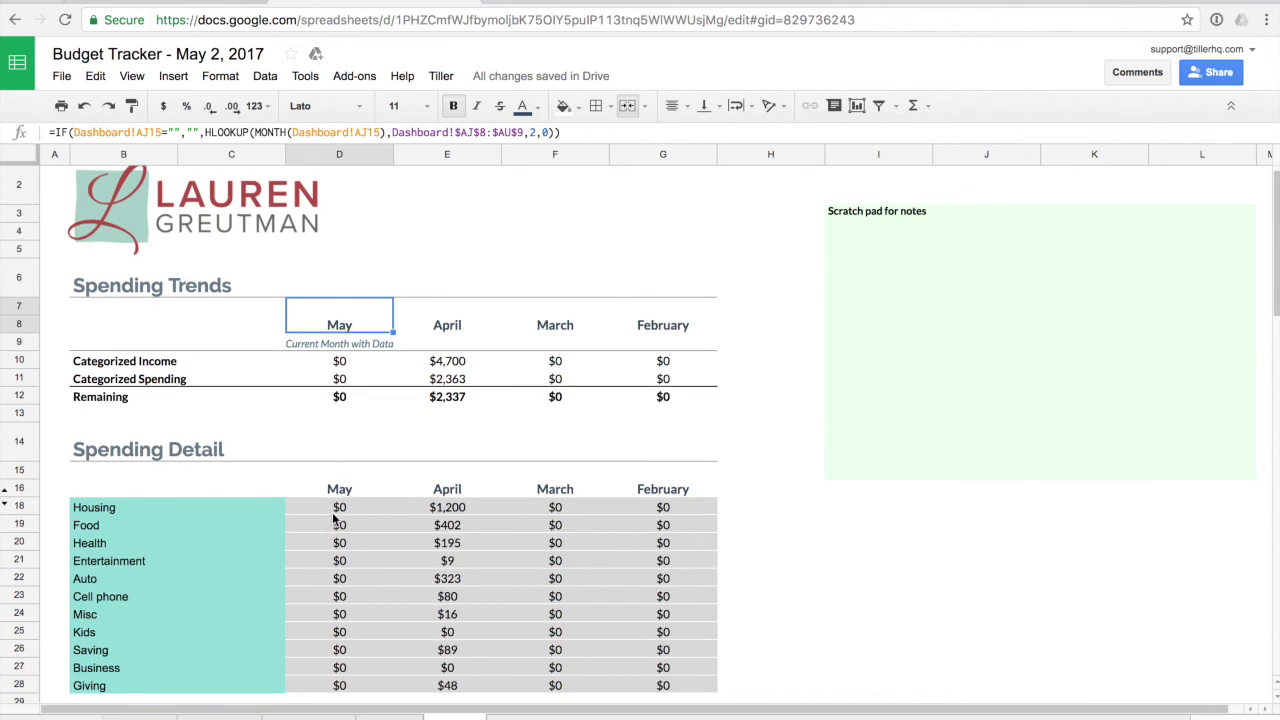
left_click(339, 510)
scroll(330, 541, "down", 1)
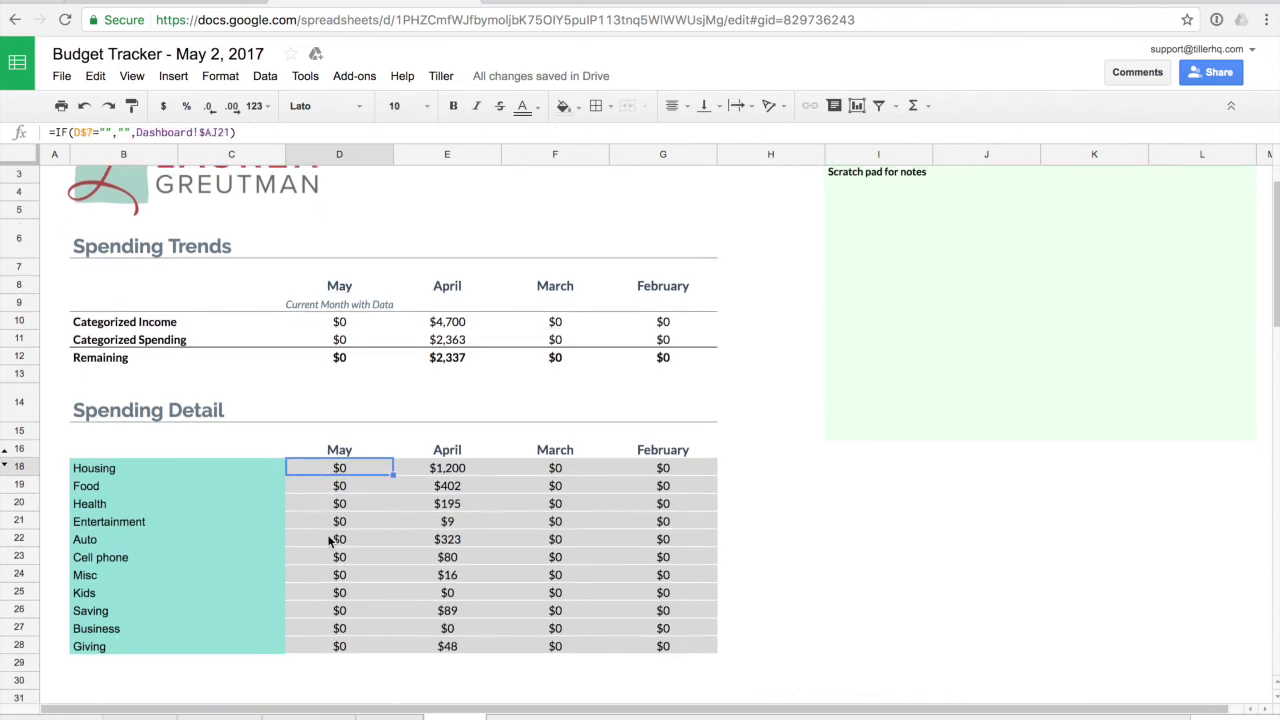